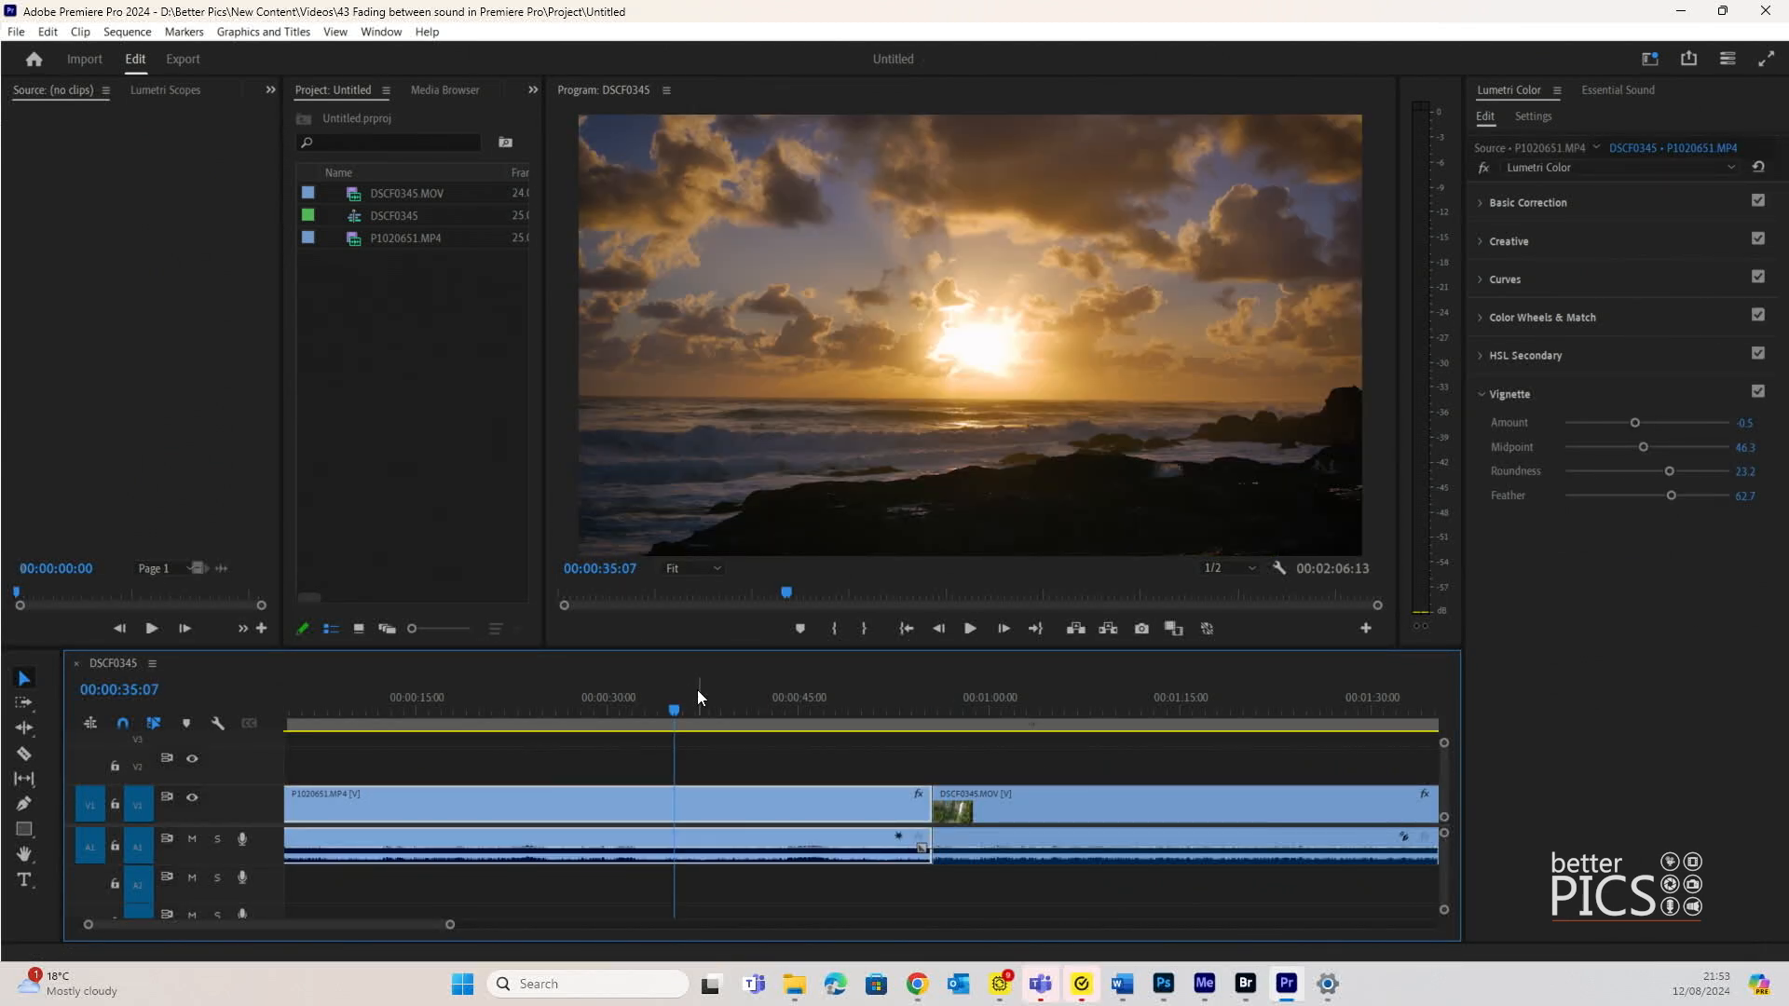
# Step: Play short stretches of the sunset clip and the waterfall clip to compare their sound on either side of the cut
pyautogui.press('space')
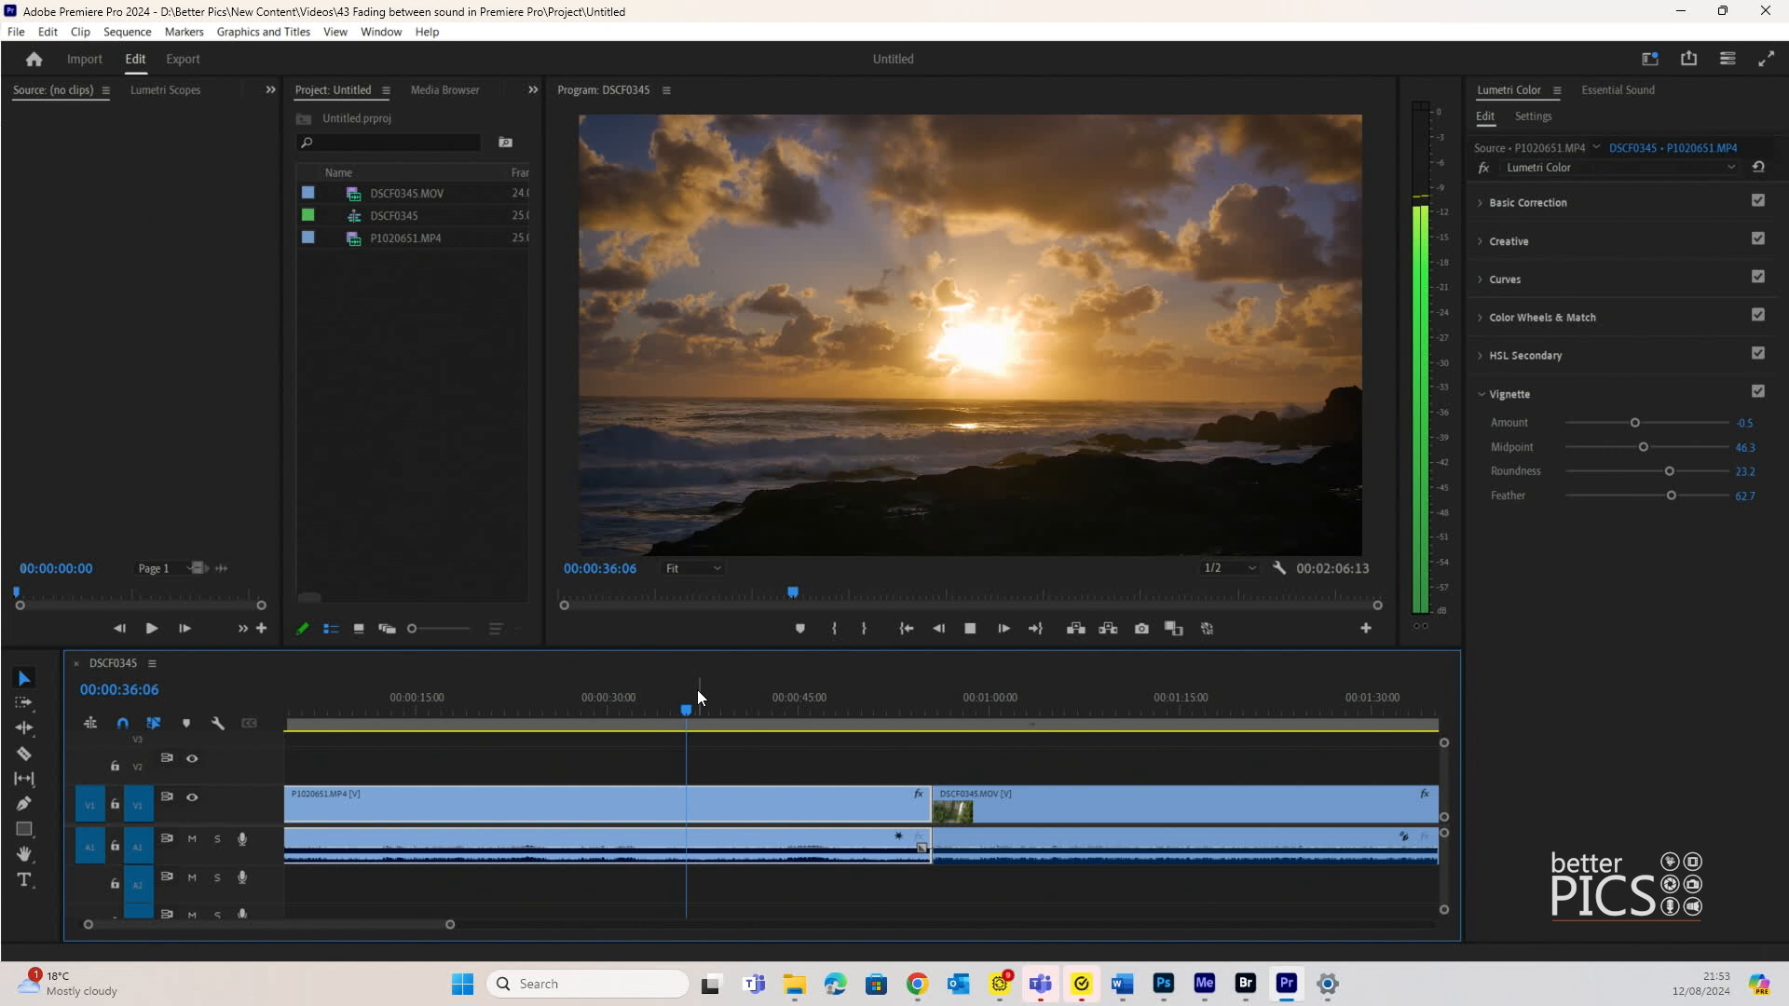
pyautogui.press('space')
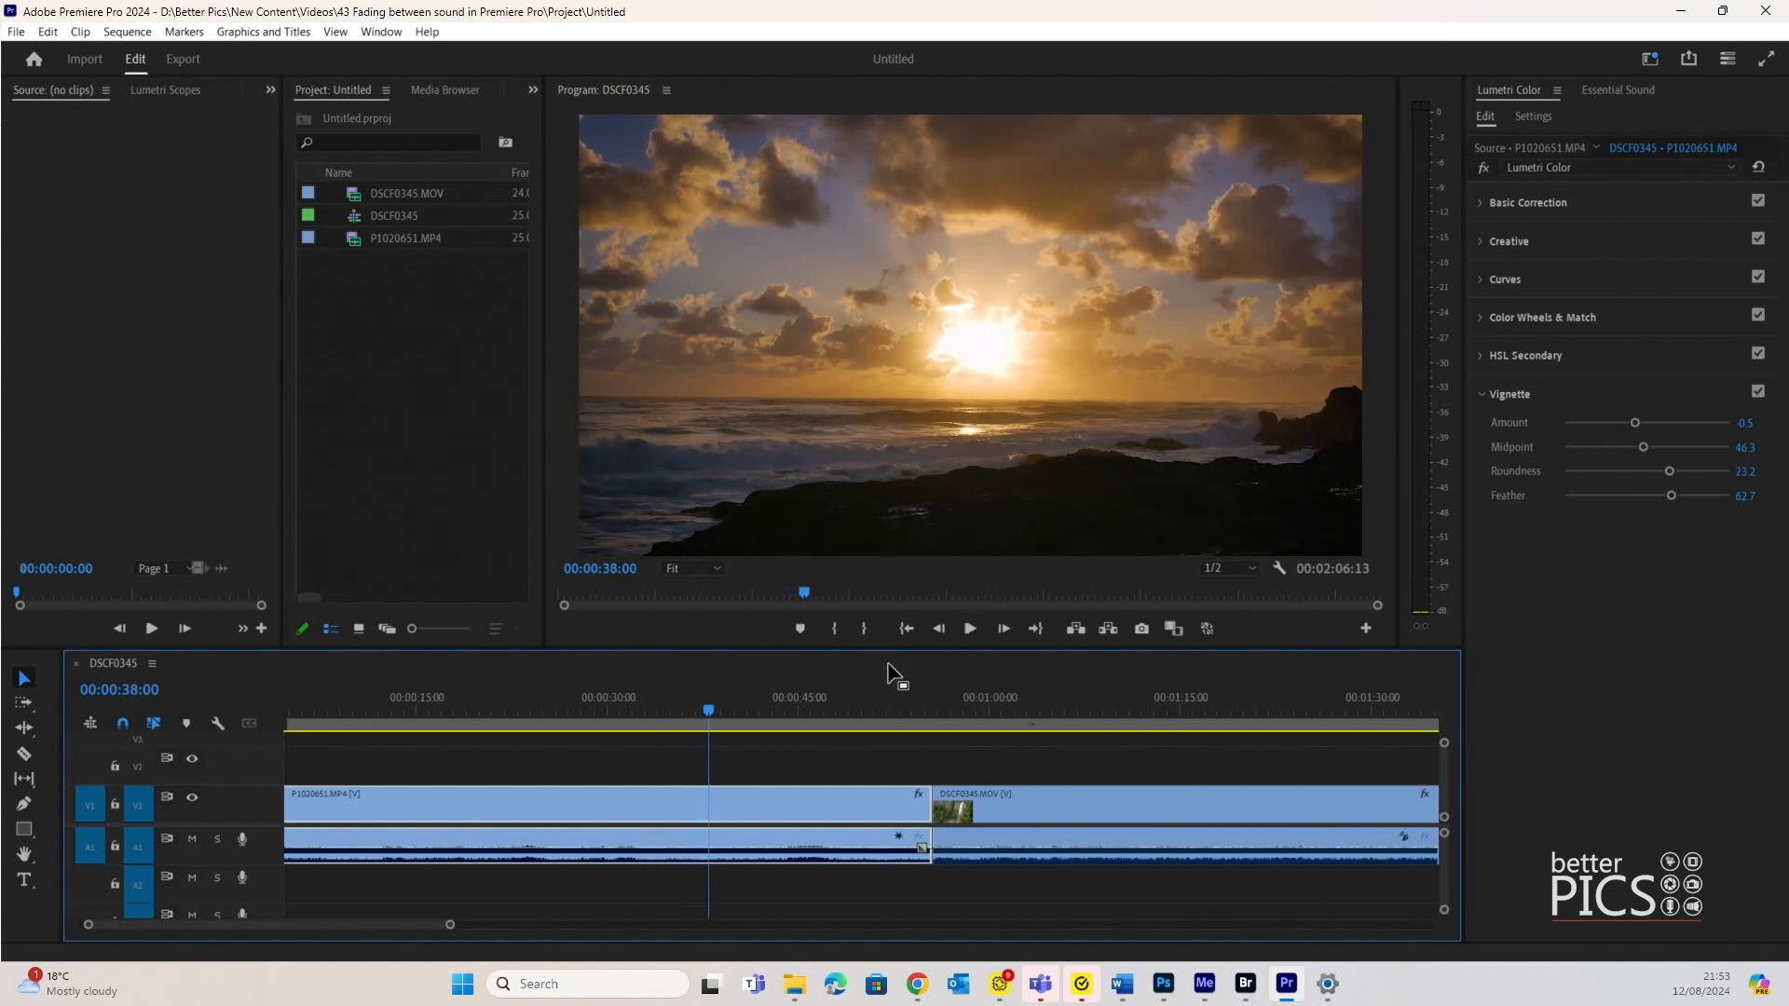
pyautogui.click(1002, 699)
pyautogui.press('space')
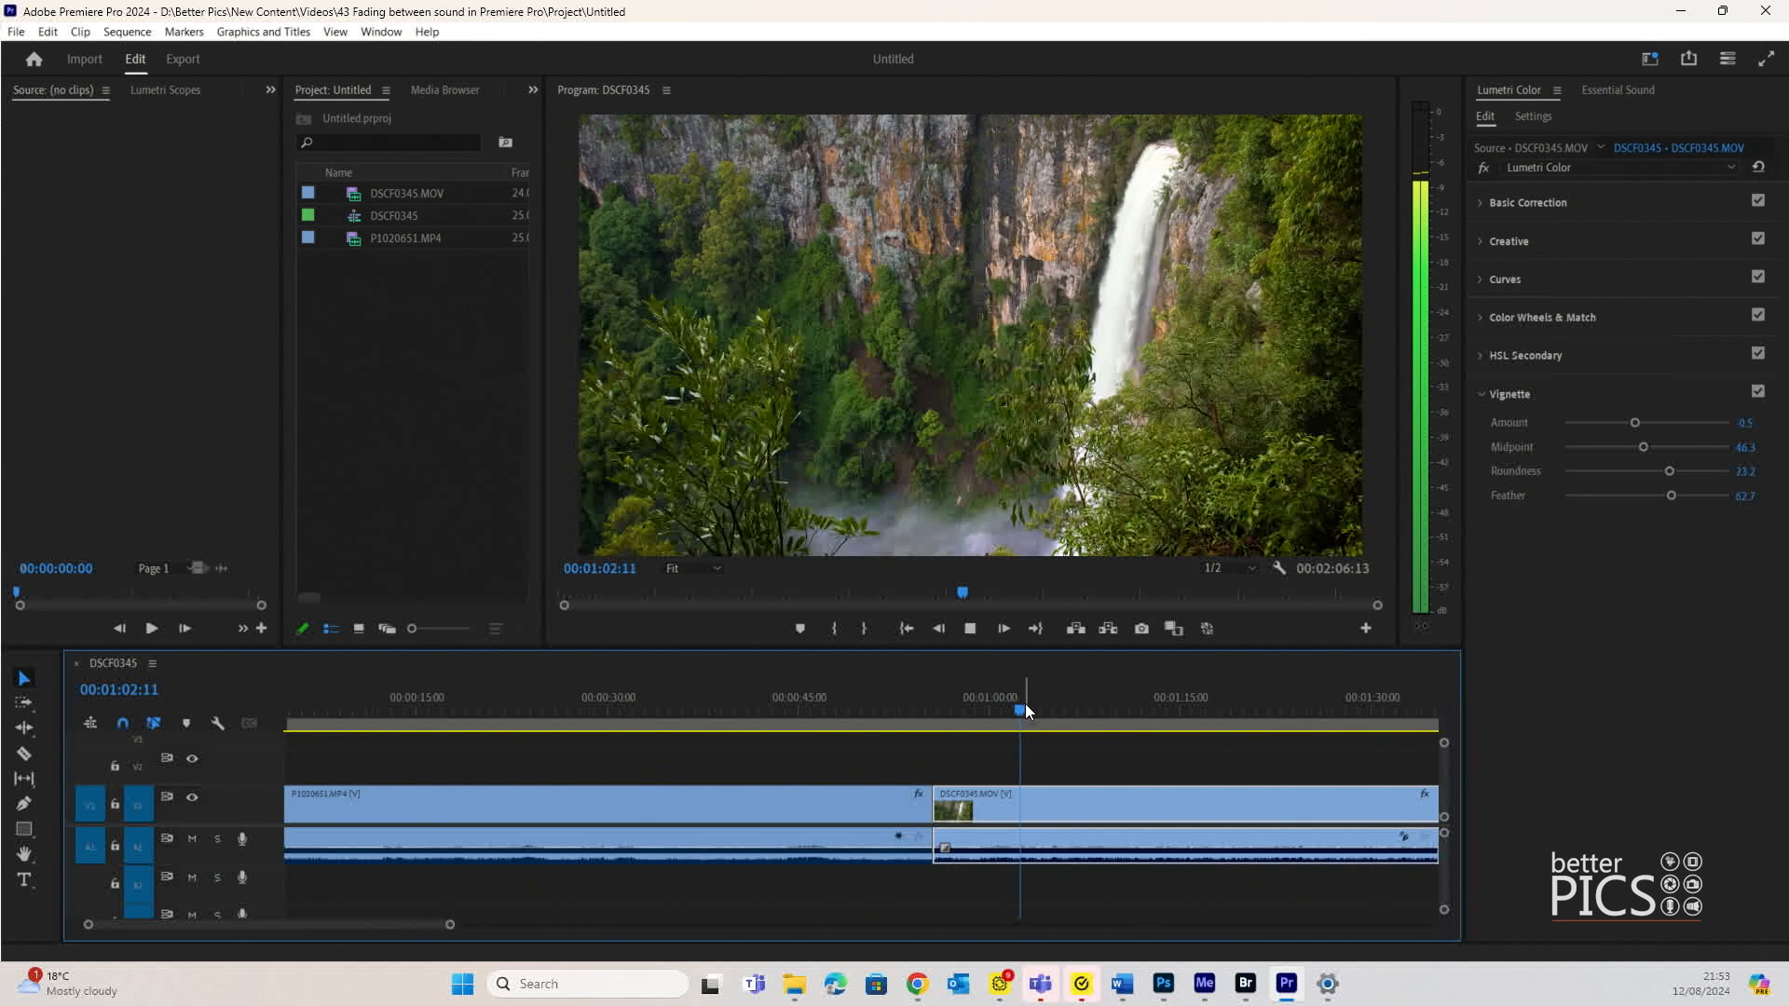
pyautogui.press('space')
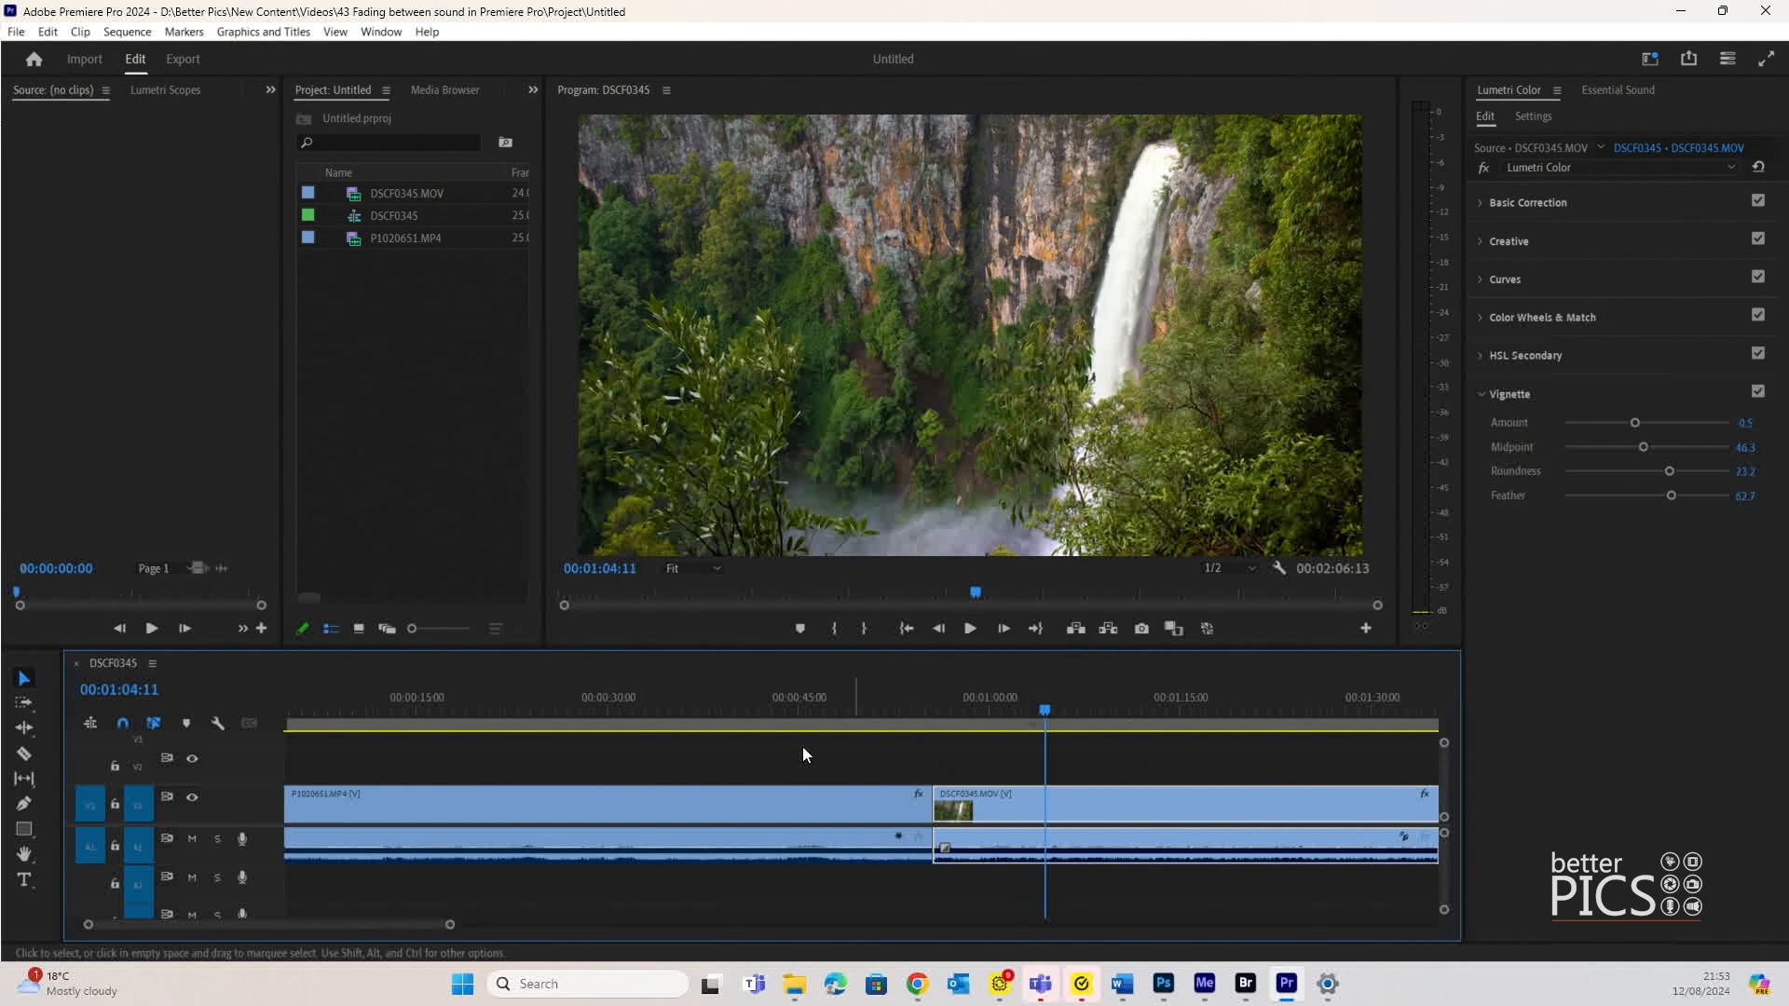
pyautogui.click(821, 710)
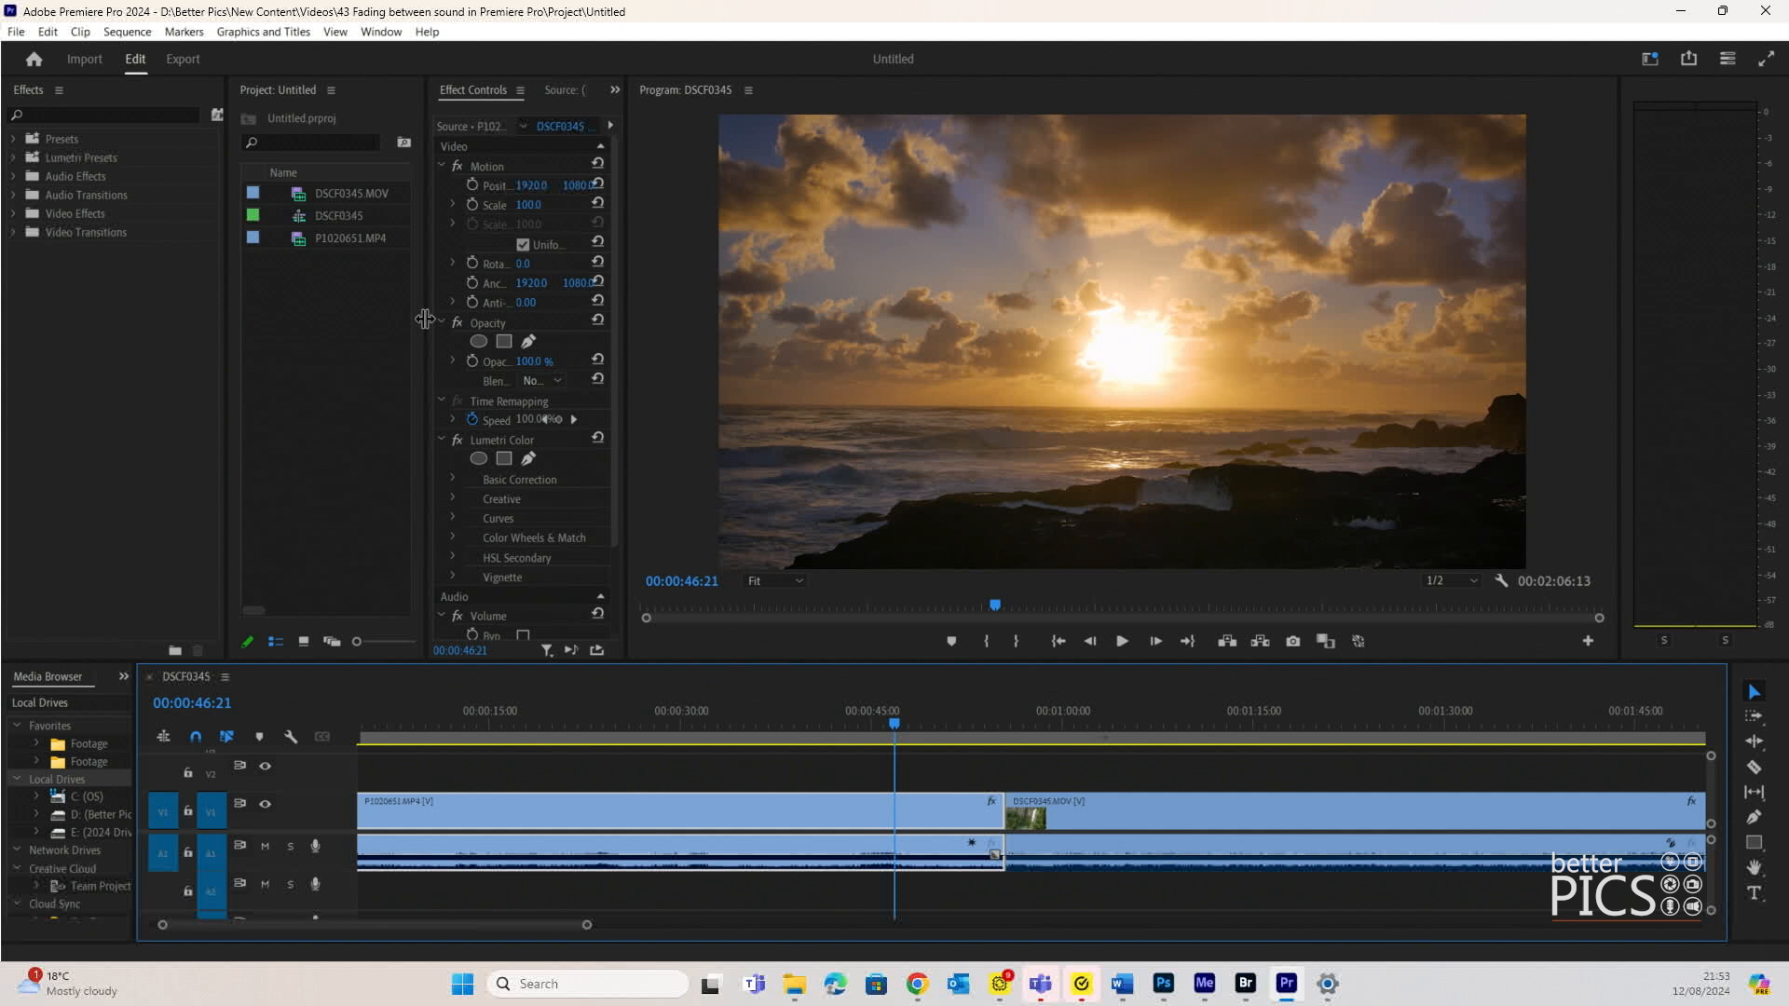
# Step: Widen the Effect Controls area and apply a Constant Gain crossfade to the audio cut between P1020651.MP4 and DSCF0345.MOV
pyautogui.moveTo(424, 319); pyautogui.dragTo(384, 319)
pyautogui.moveTo(227, 308); pyautogui.dragTo(186, 294)
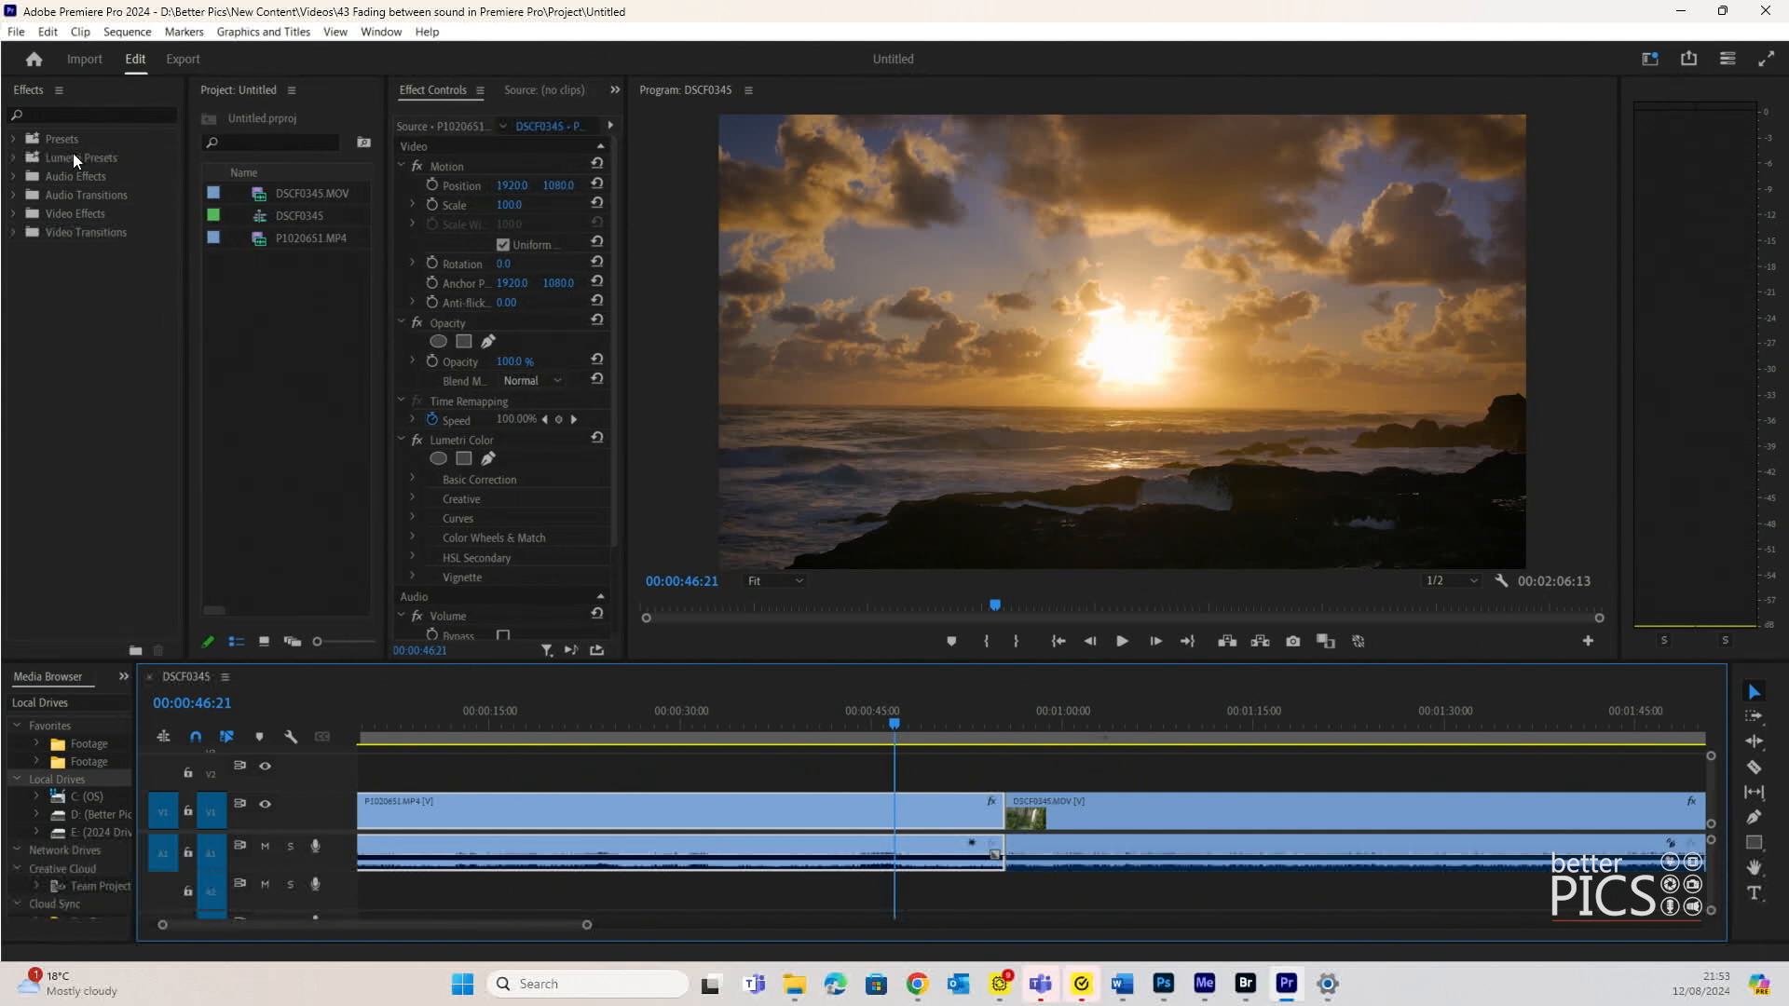
pyautogui.click(15, 195)
pyautogui.click(25, 213)
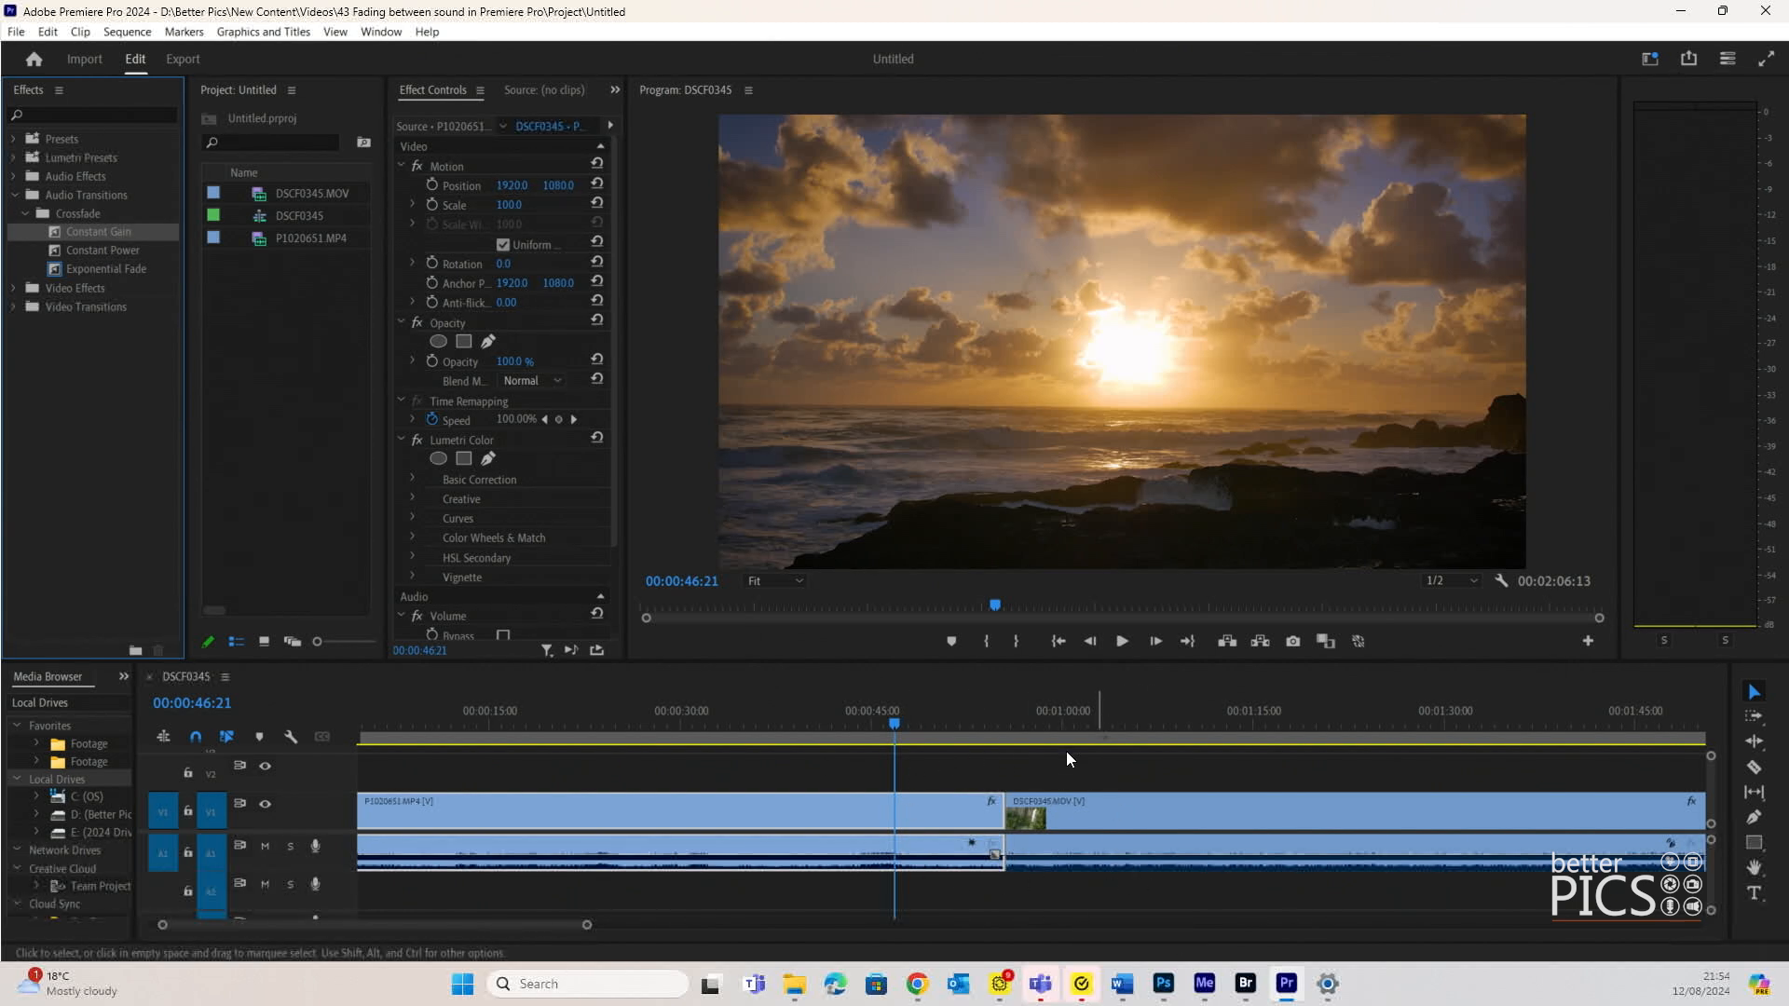
pyautogui.moveTo(83, 233); pyautogui.dragTo(1012, 859)
# Step: Lengthen the audio crossfade at the cut on both sides to a duration of about 00:00:01:19
pyautogui.scroll(4, 1098, 776)
pyautogui.click(1470, 700)
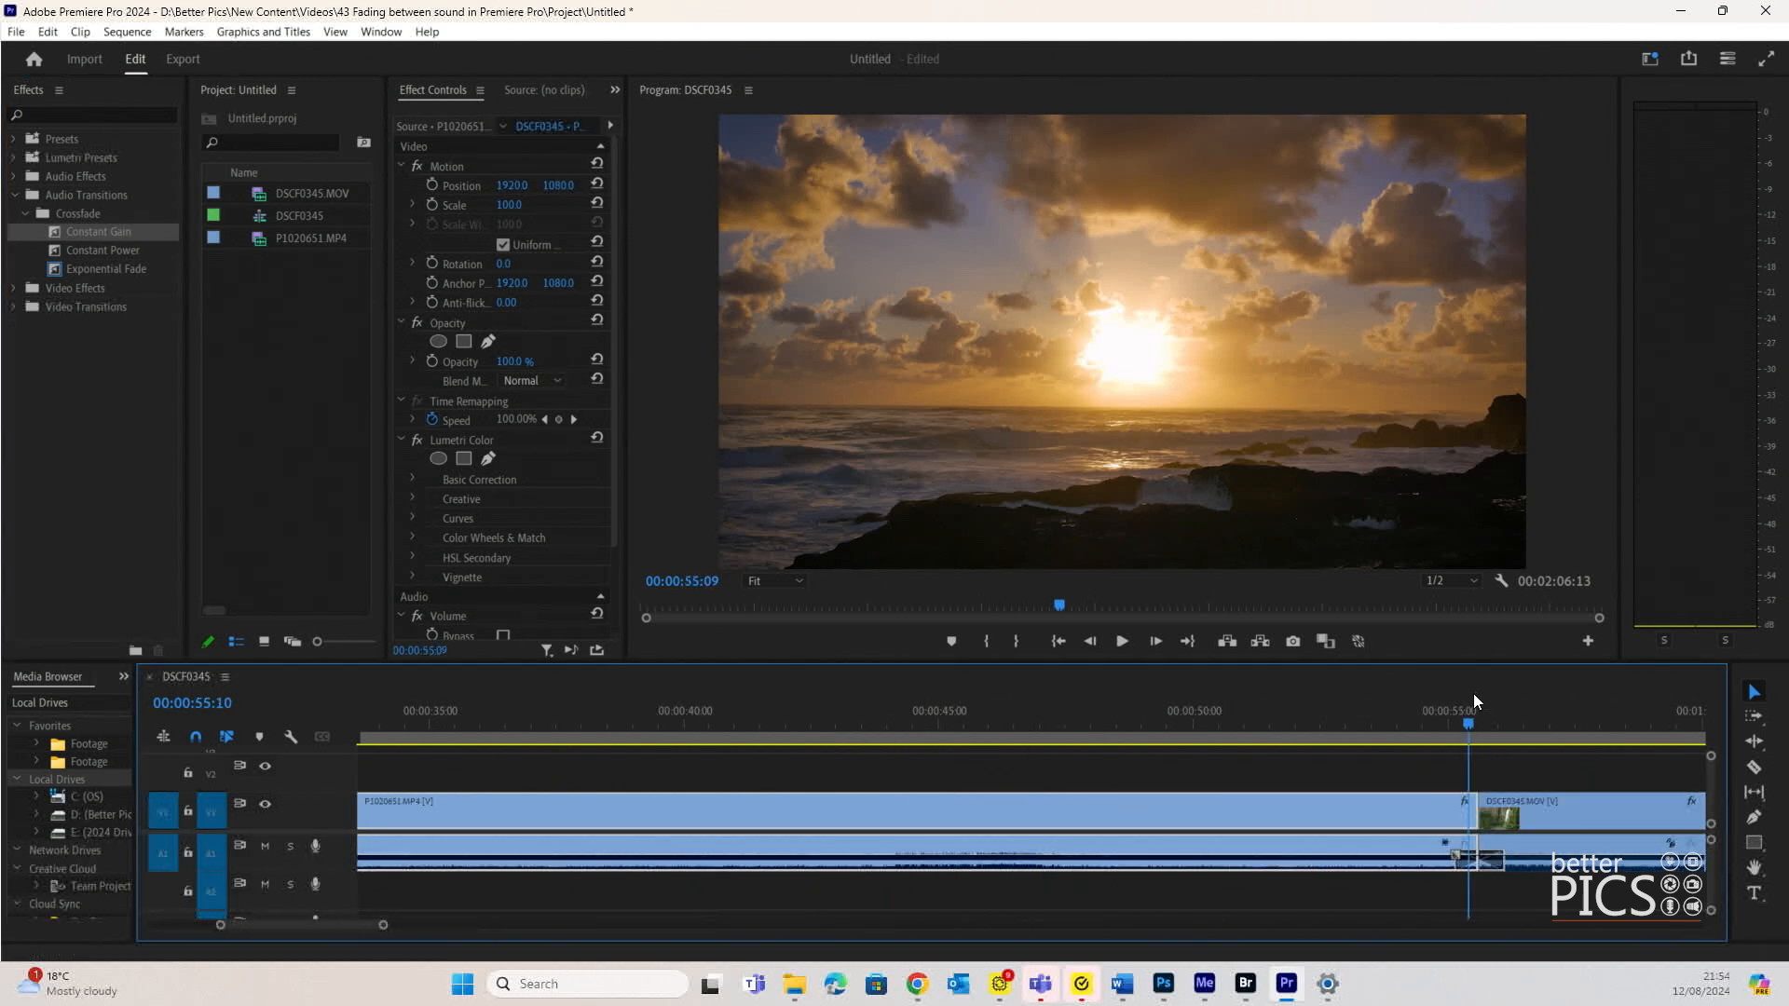
pyautogui.scroll(5, 1444, 710)
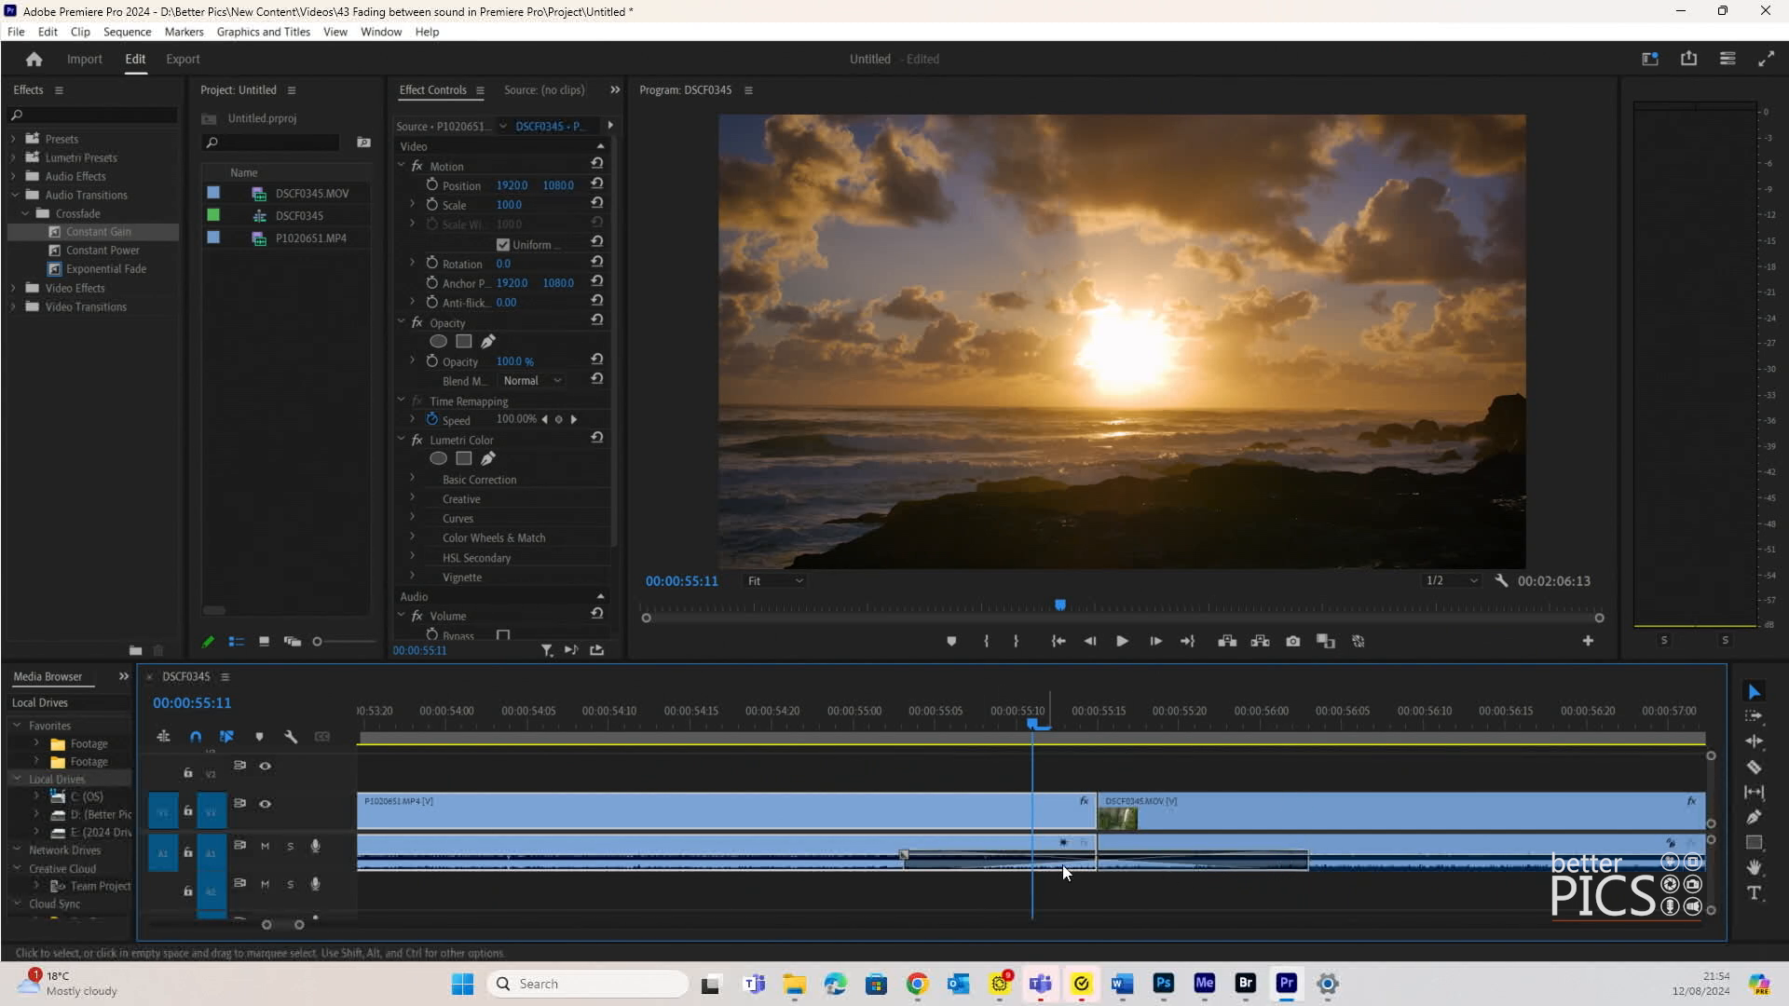
pyautogui.moveTo(1310, 858); pyautogui.dragTo(1478, 839)
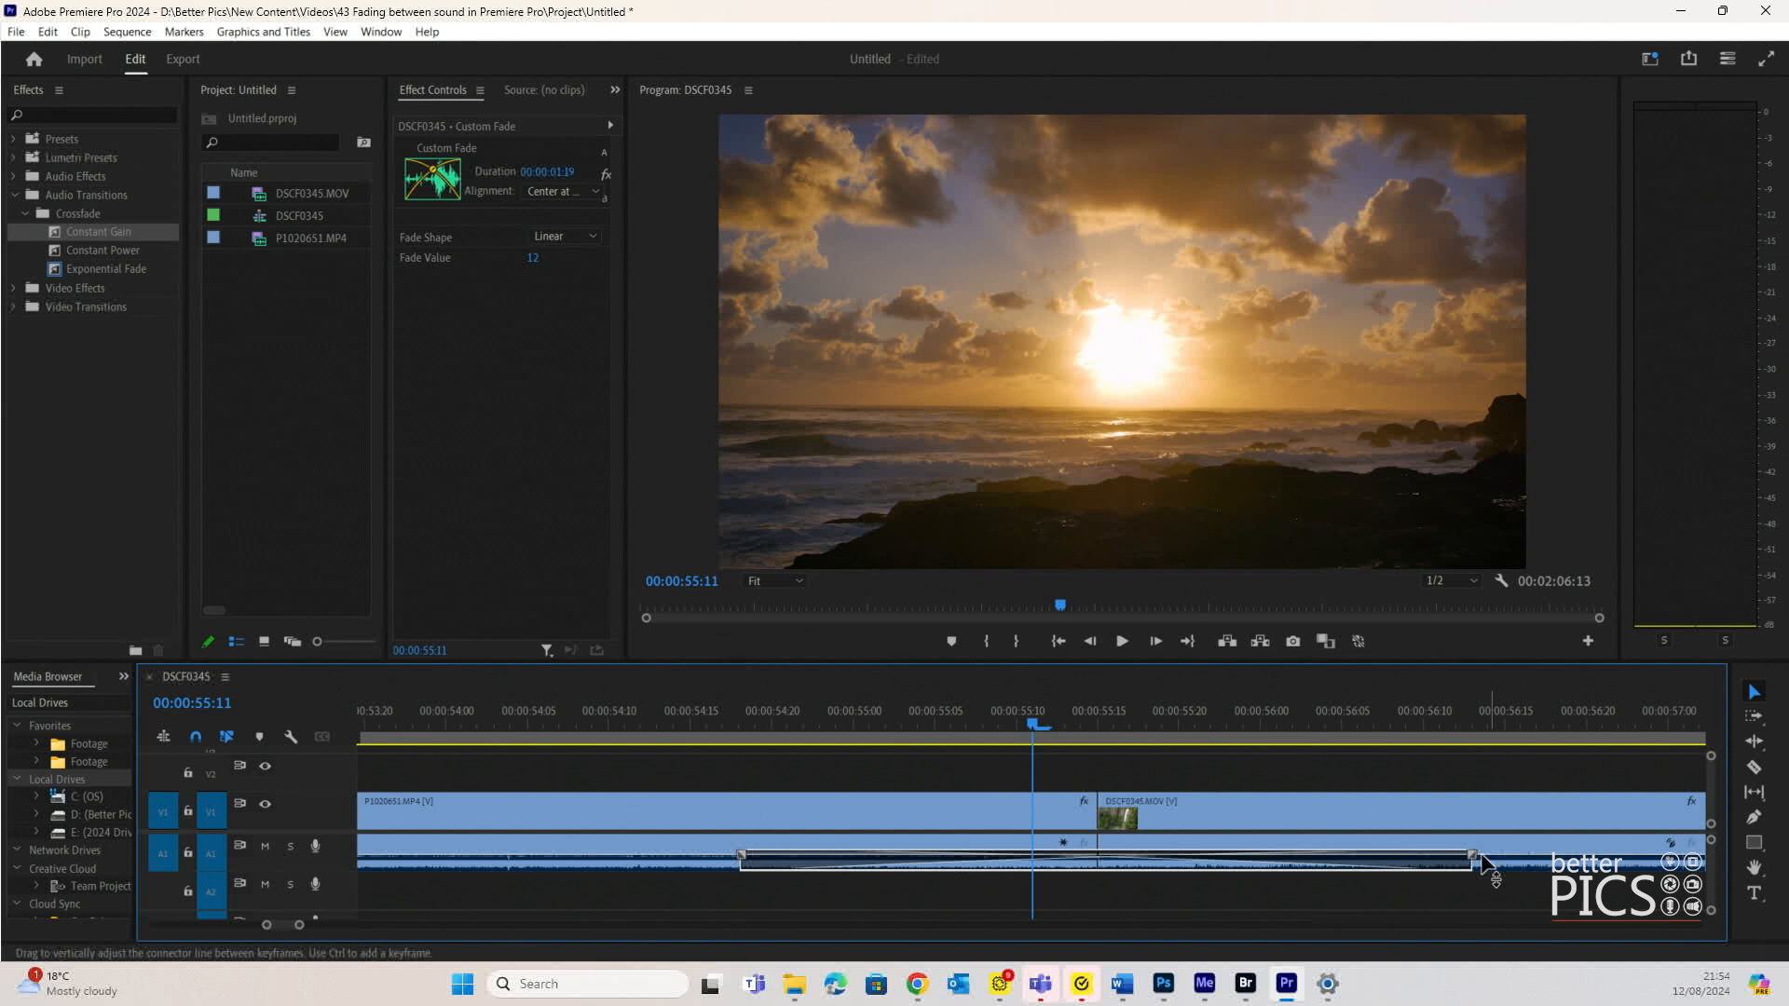
pyautogui.click(1422, 824)
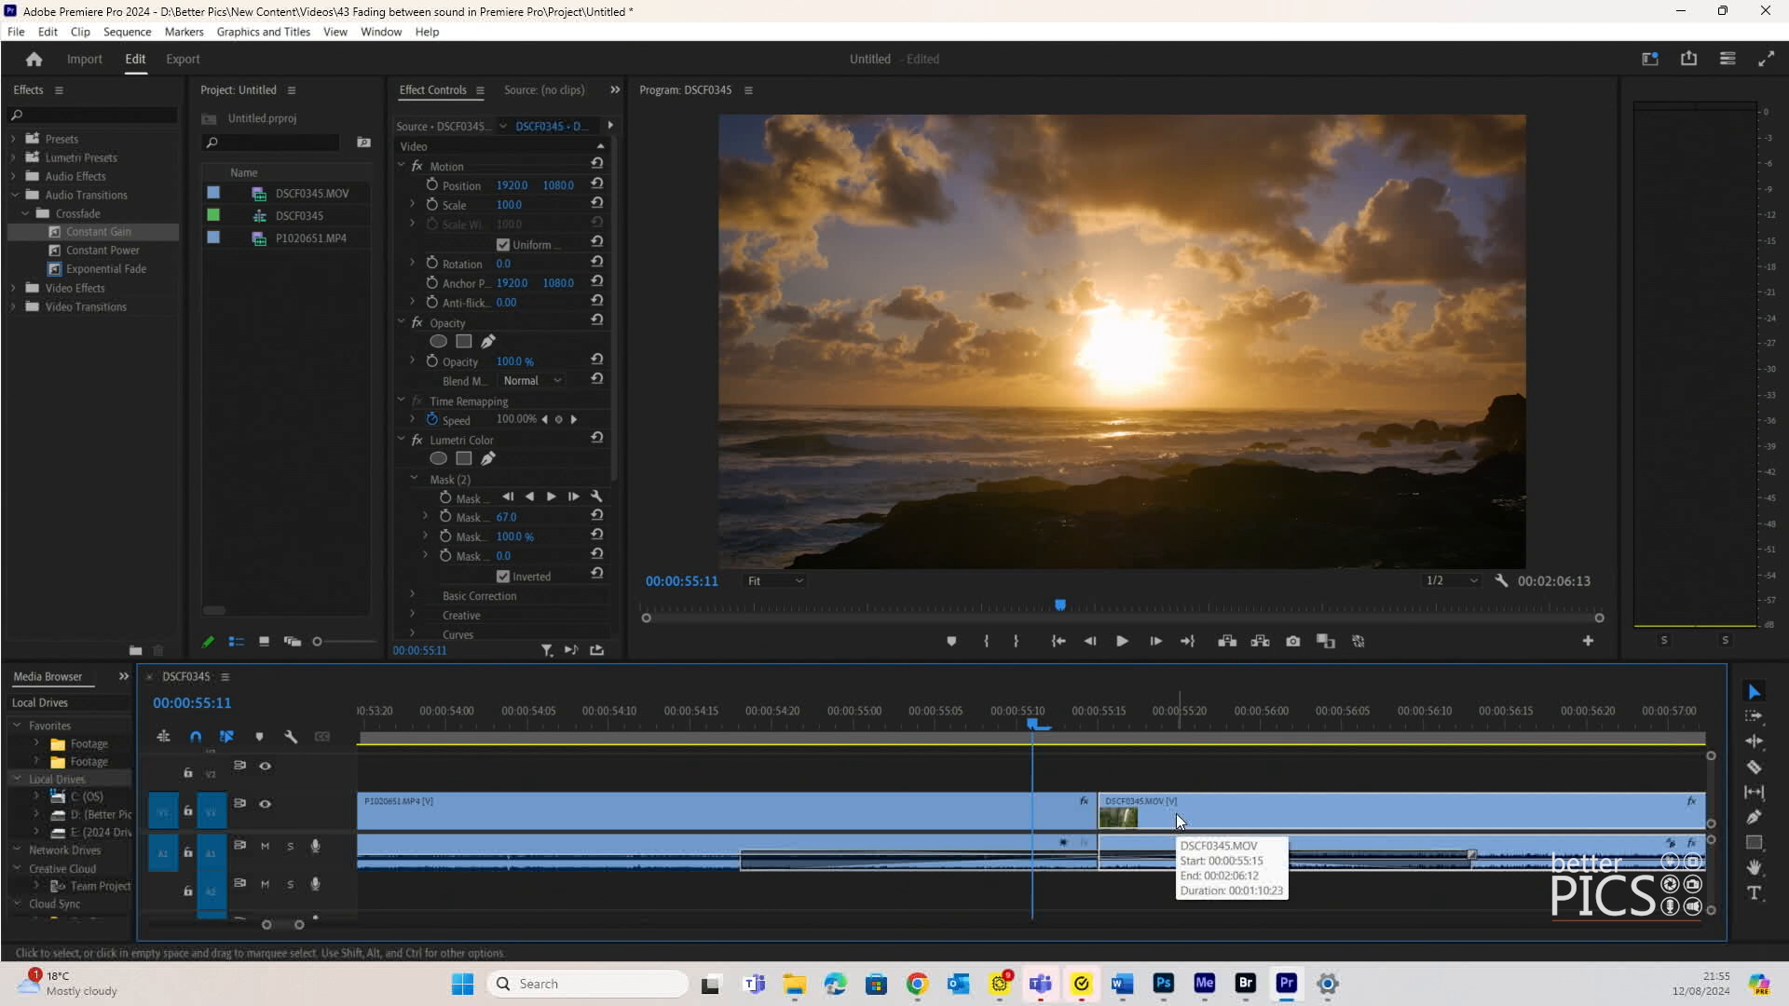
# Step: Apply an Exponential Fade to the end of the DSCF0345.MOV audio and lengthen it to about 00:00:01:09
pyautogui.press('-')
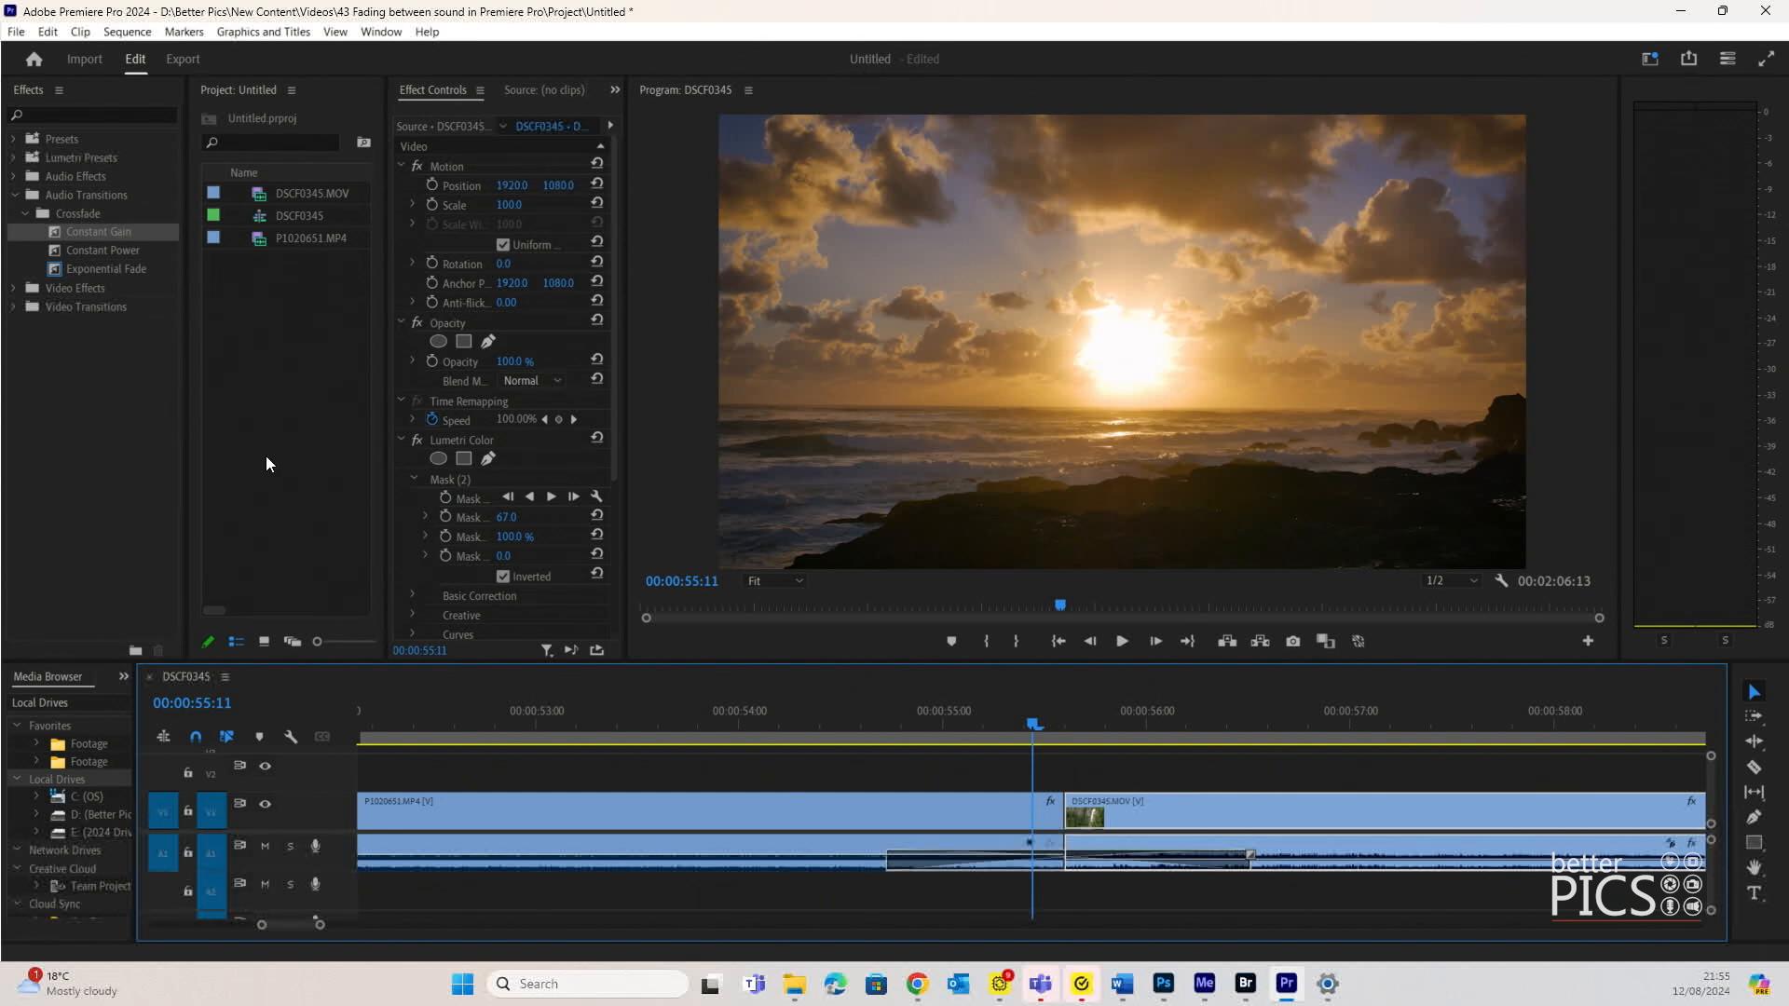
pyautogui.click(1146, 769)
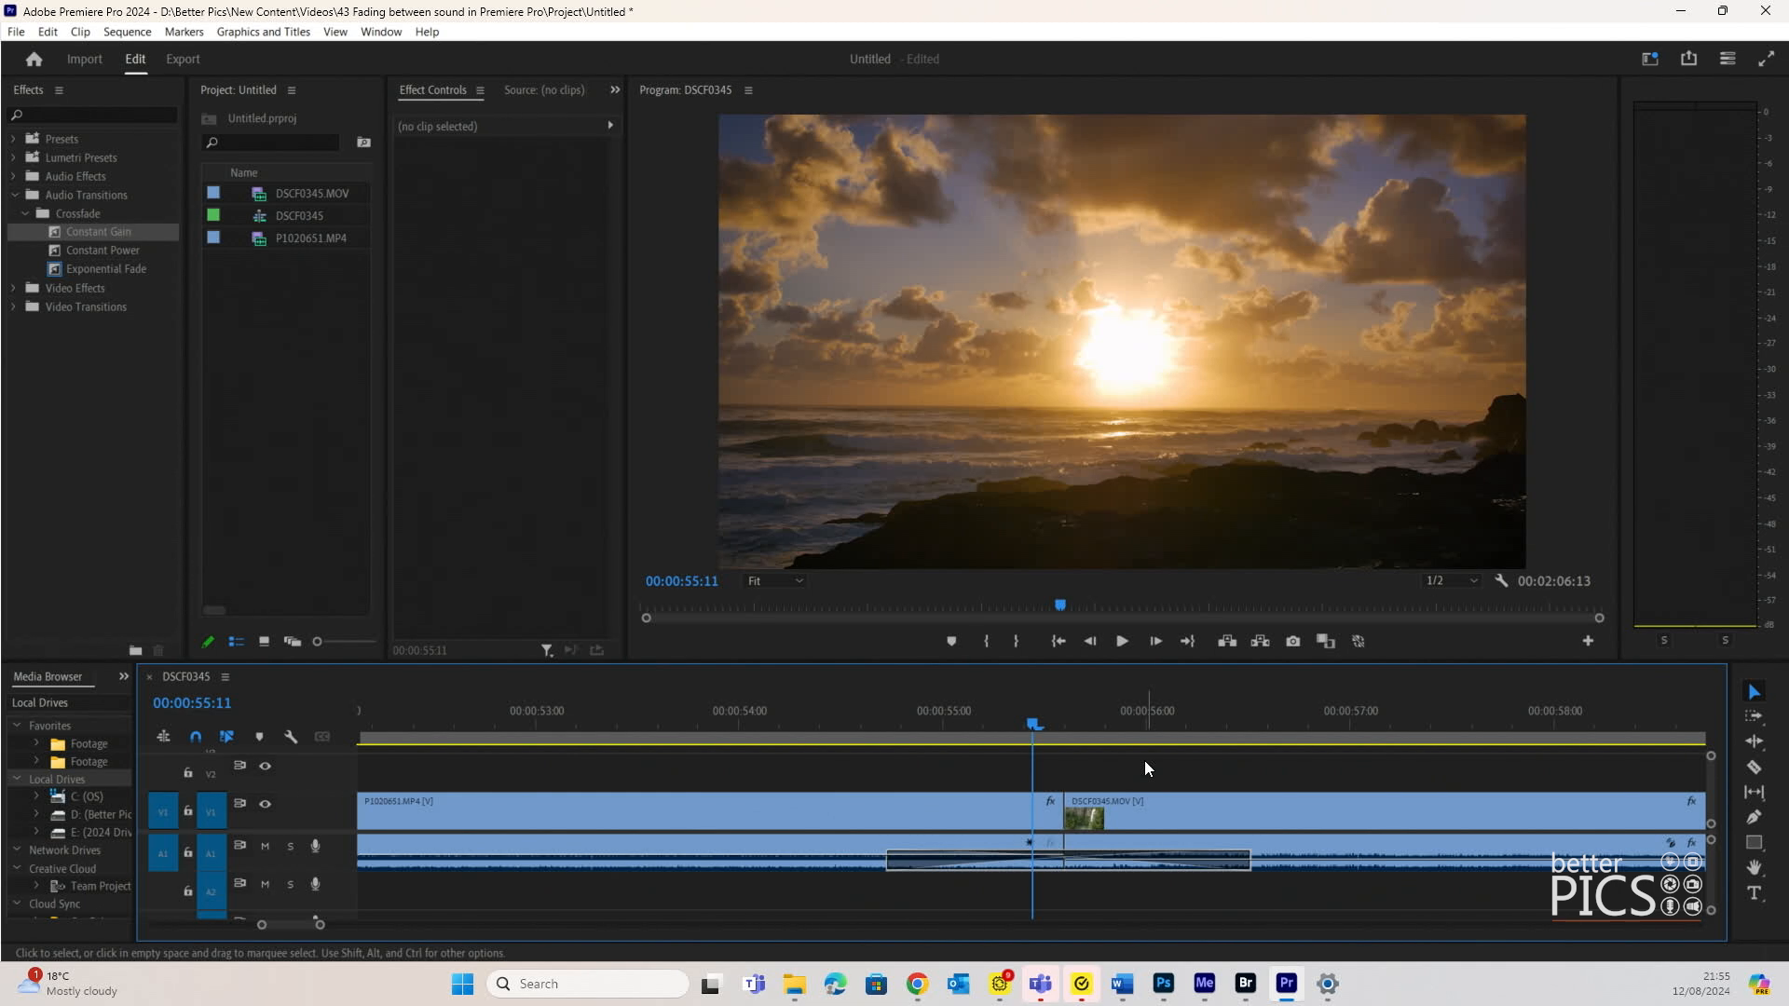
pyautogui.press('-')
pyautogui.press('-')
pyautogui.press('-')
pyautogui.press('-')
pyautogui.press('-')
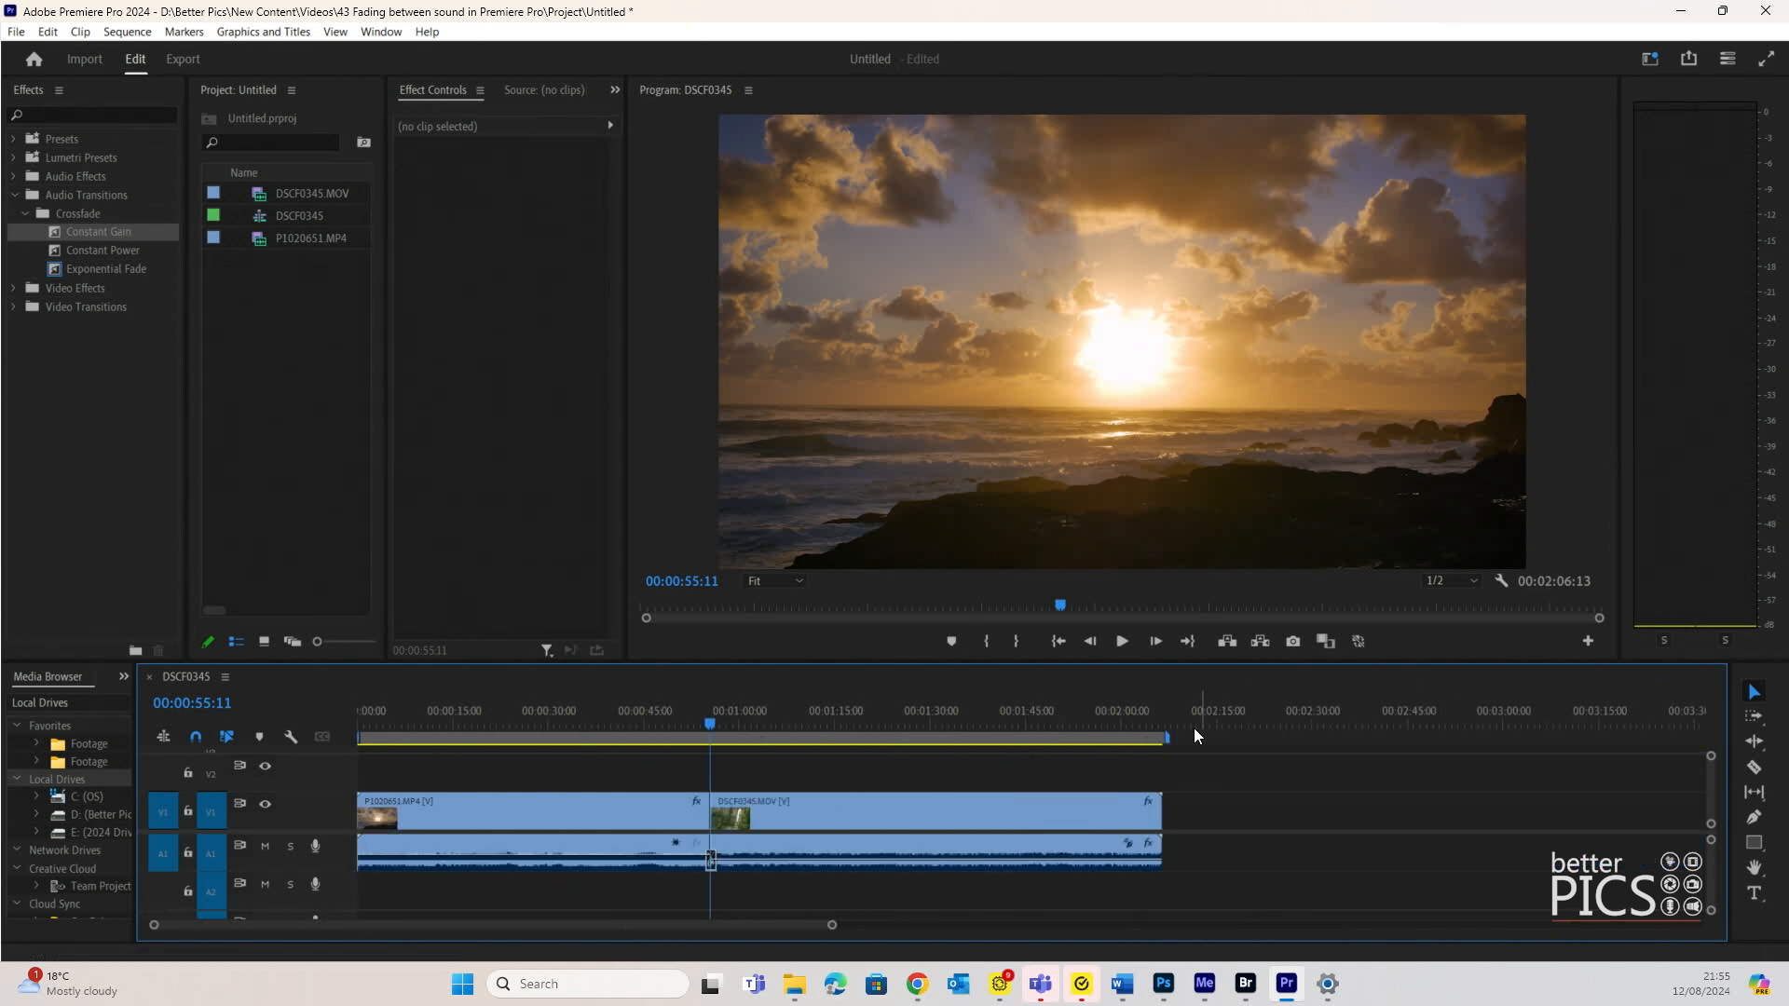
pyautogui.click(1148, 705)
pyautogui.press('=')
pyautogui.press('=')
pyautogui.press('=')
pyautogui.press('=')
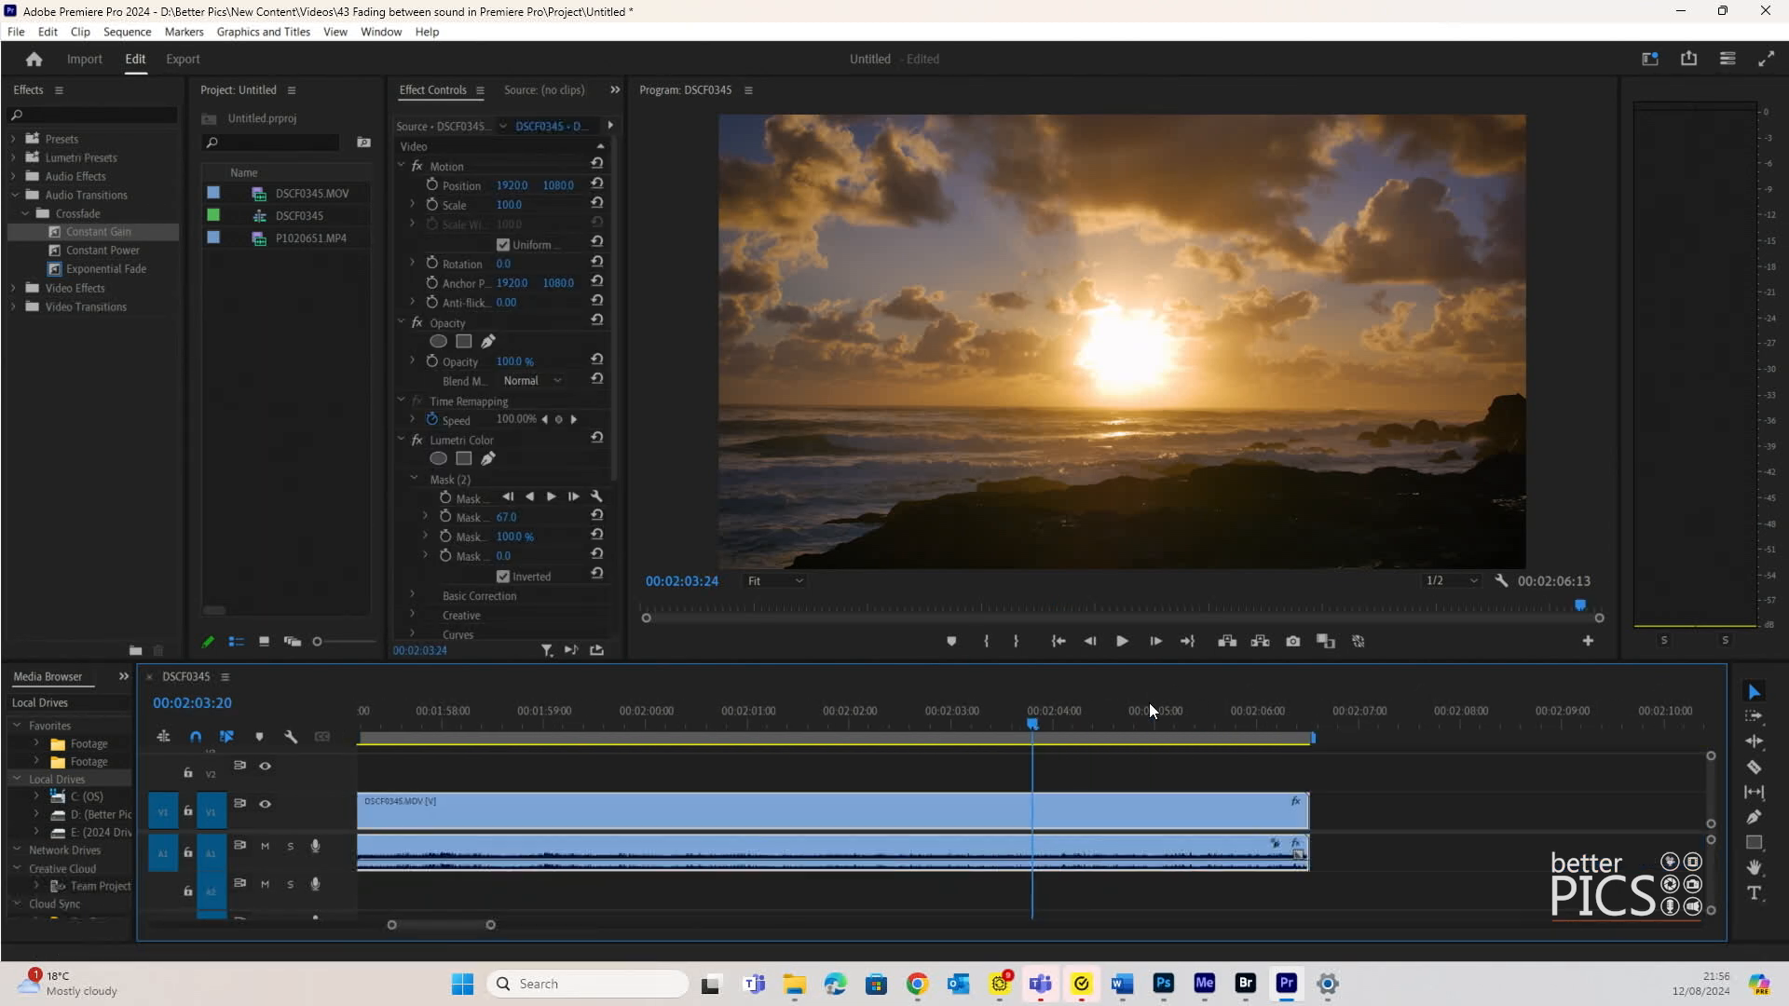
pyautogui.moveTo(105, 268); pyautogui.dragTo(1307, 864)
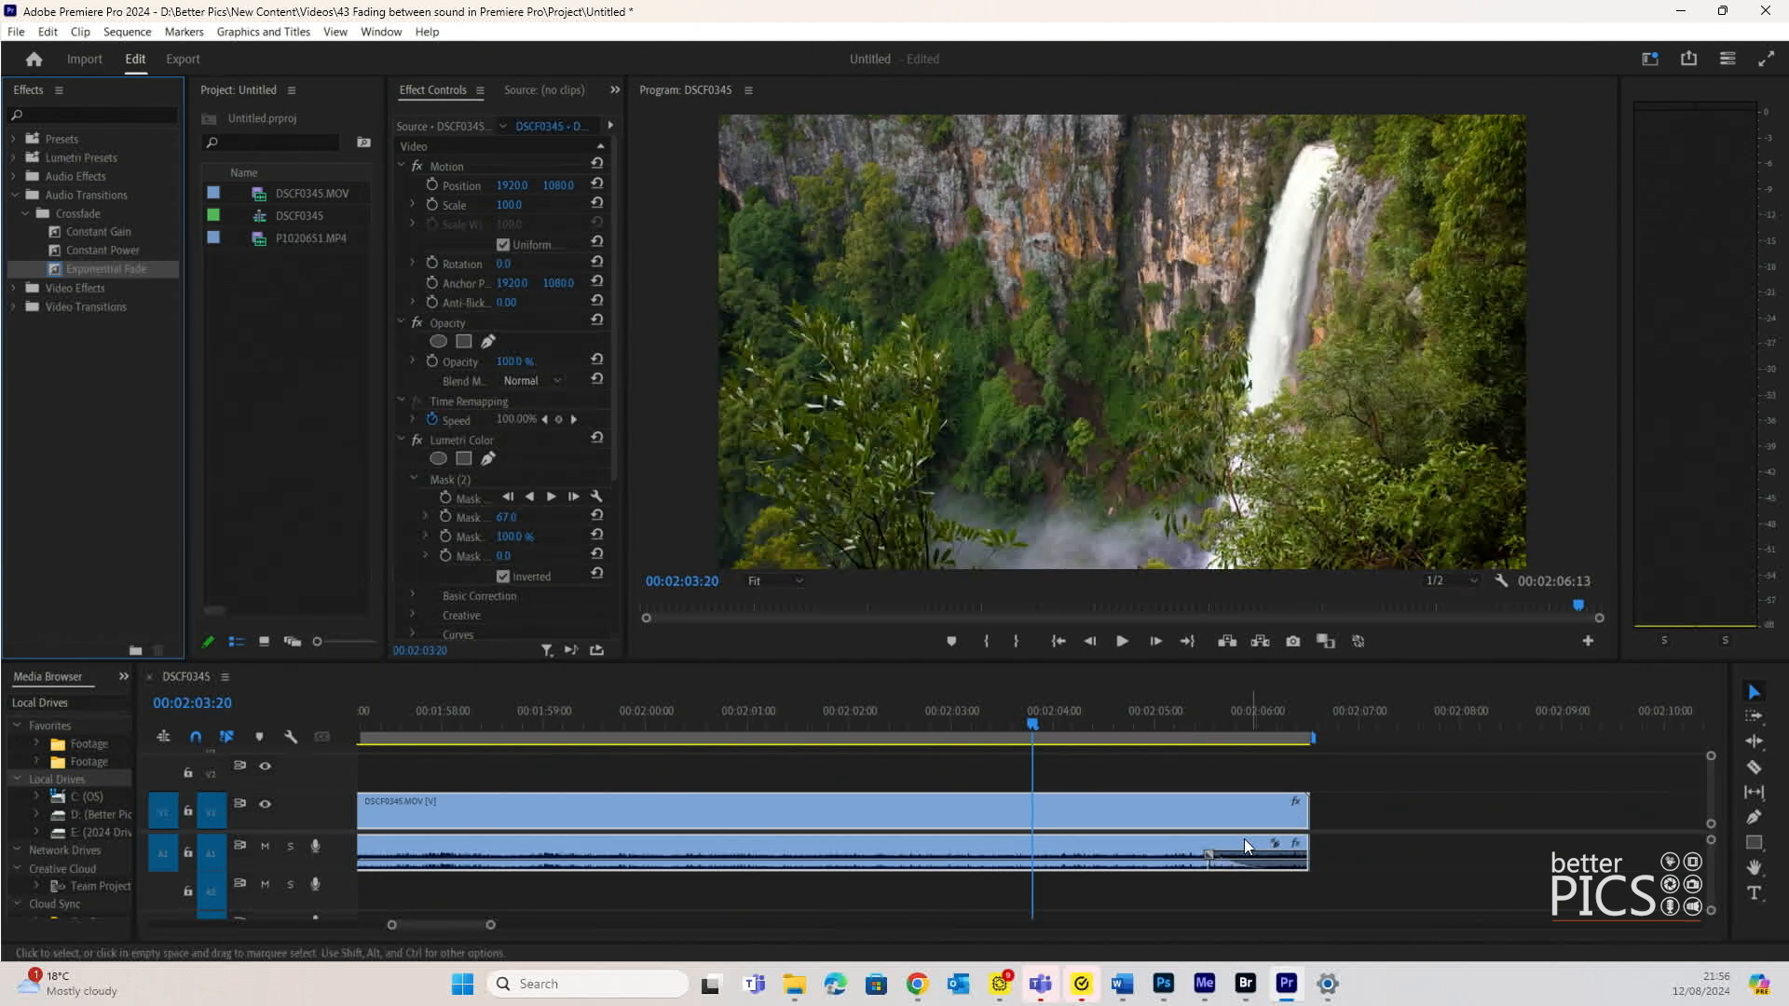
pyautogui.moveTo(1211, 861); pyautogui.dragTo(1161, 855)
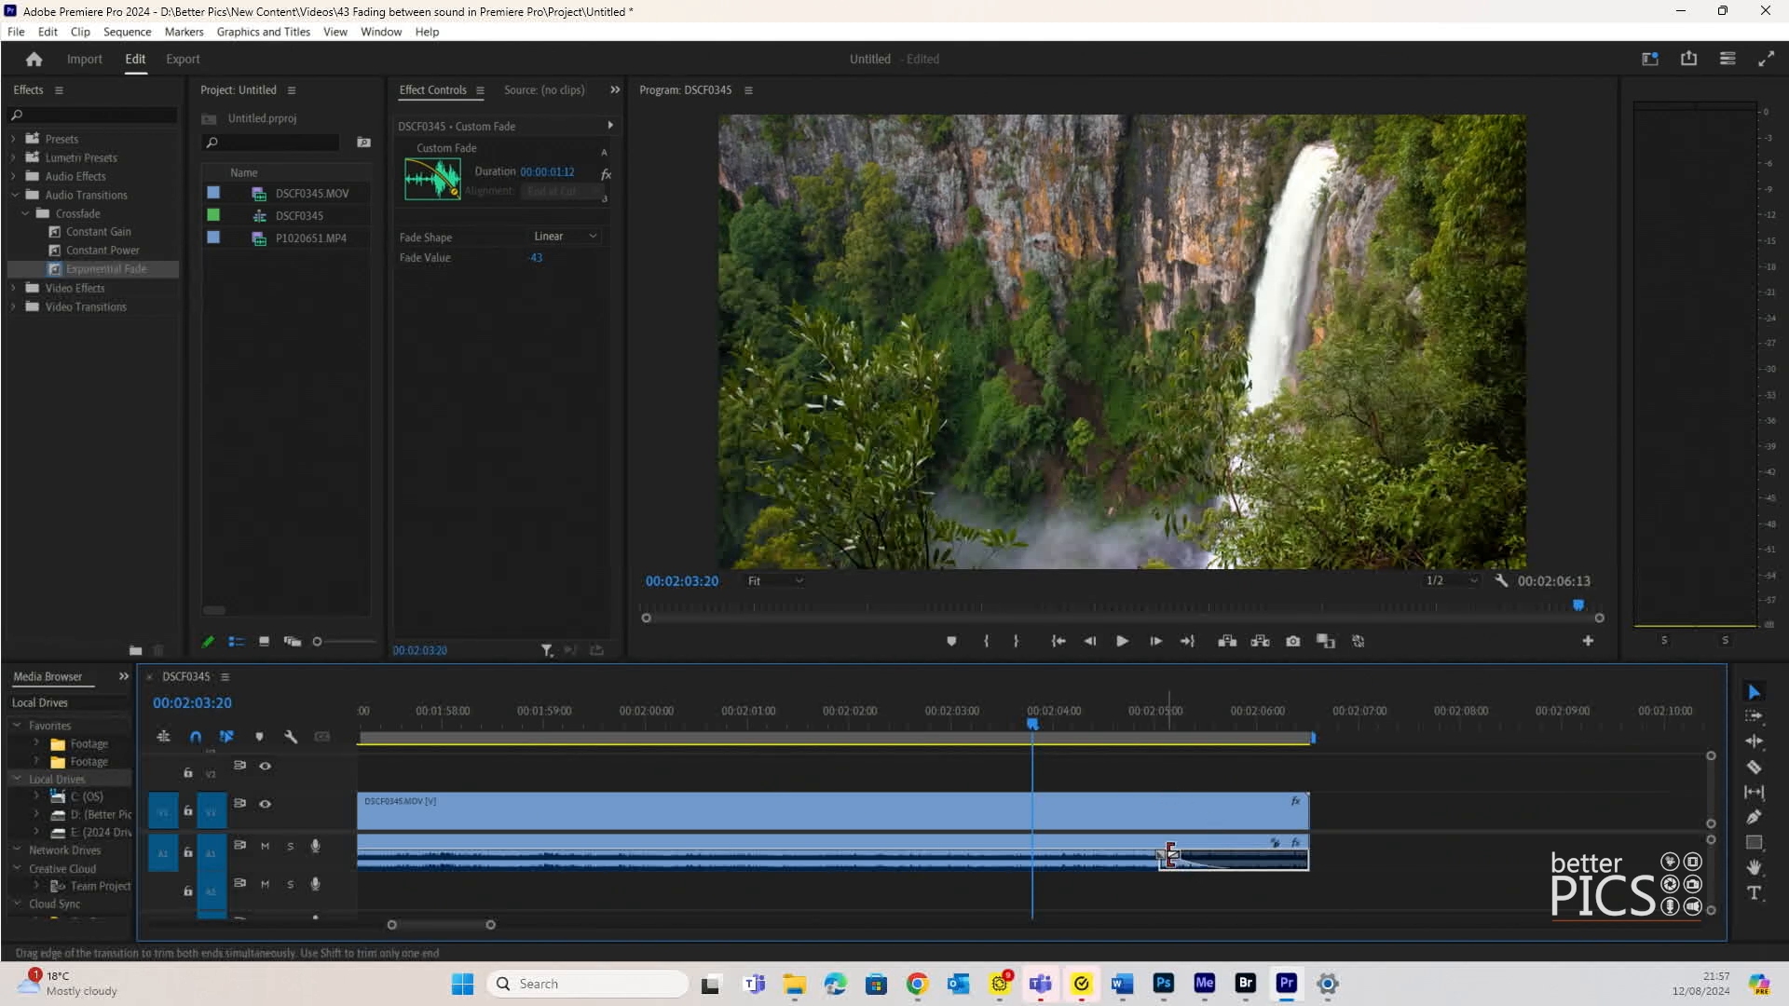
pyautogui.moveTo(1170, 853)
pyautogui.mouseDown()
pyautogui.moveTo(1189, 855)
pyautogui.moveTo(1172, 856)
pyautogui.mouseUp()
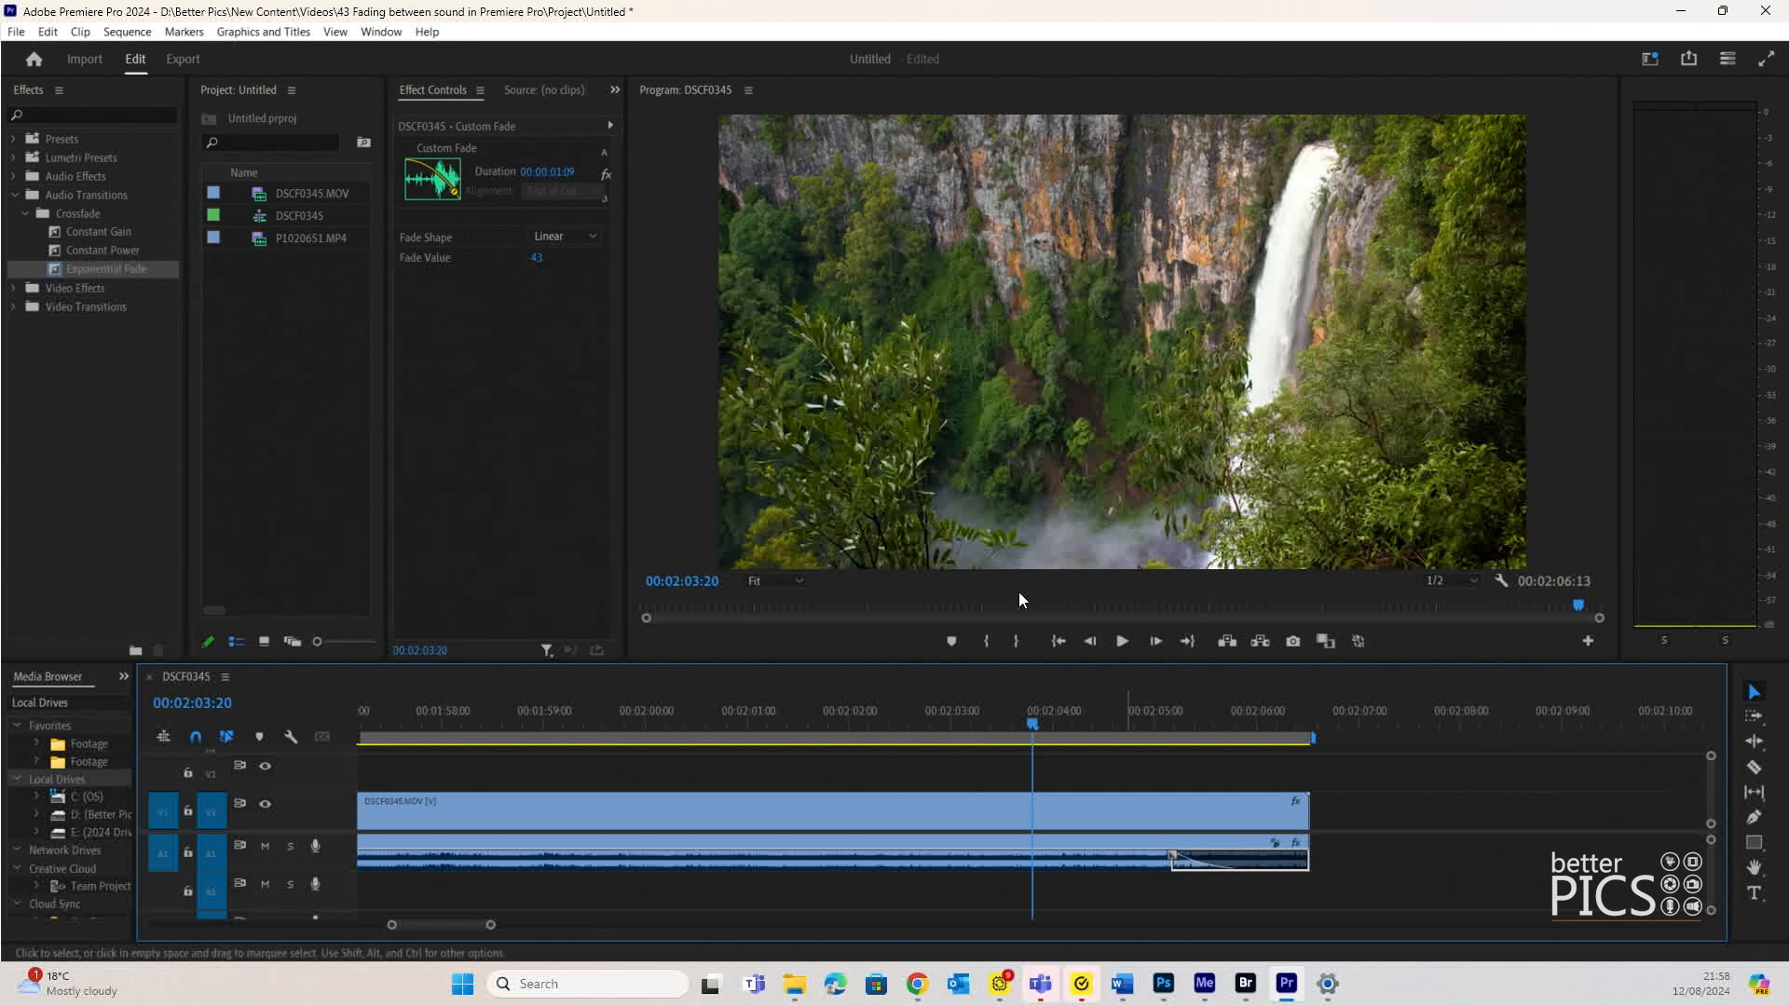
# Step: In the Timeline preferences, try Seconds for the default audio transition duration, return it to Frames and accept the preferences
pyautogui.click(51, 37)
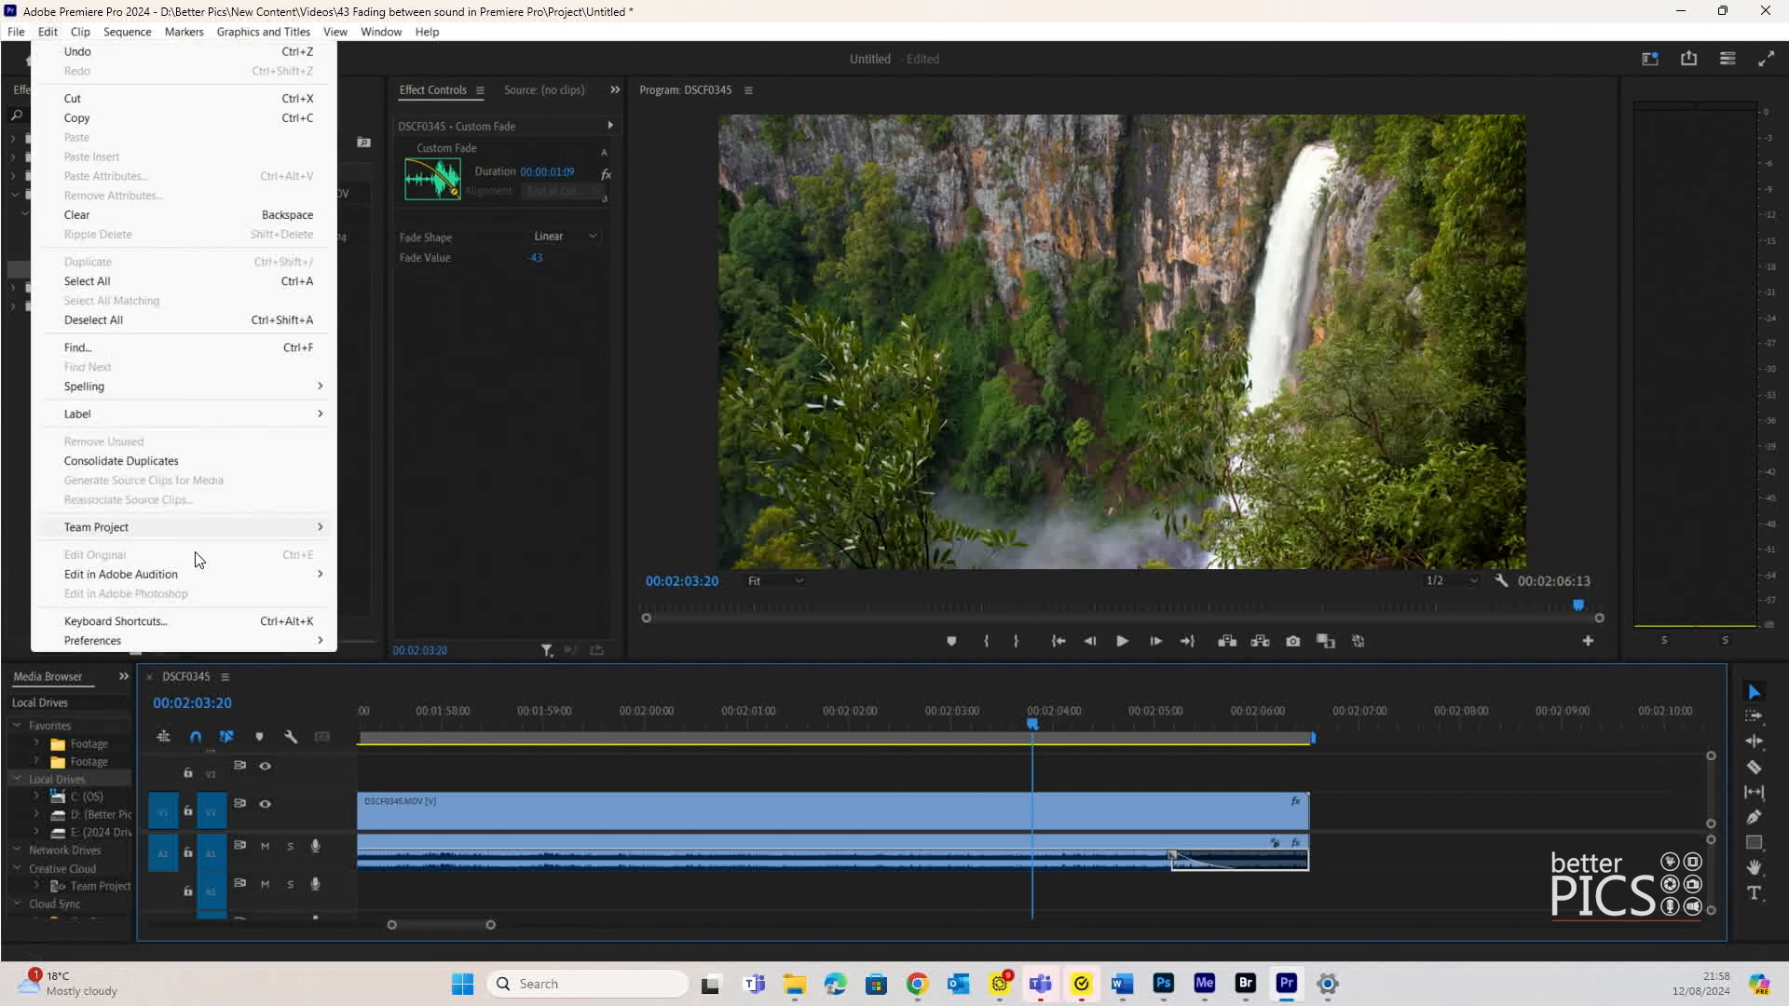
pyautogui.moveTo(215, 643)
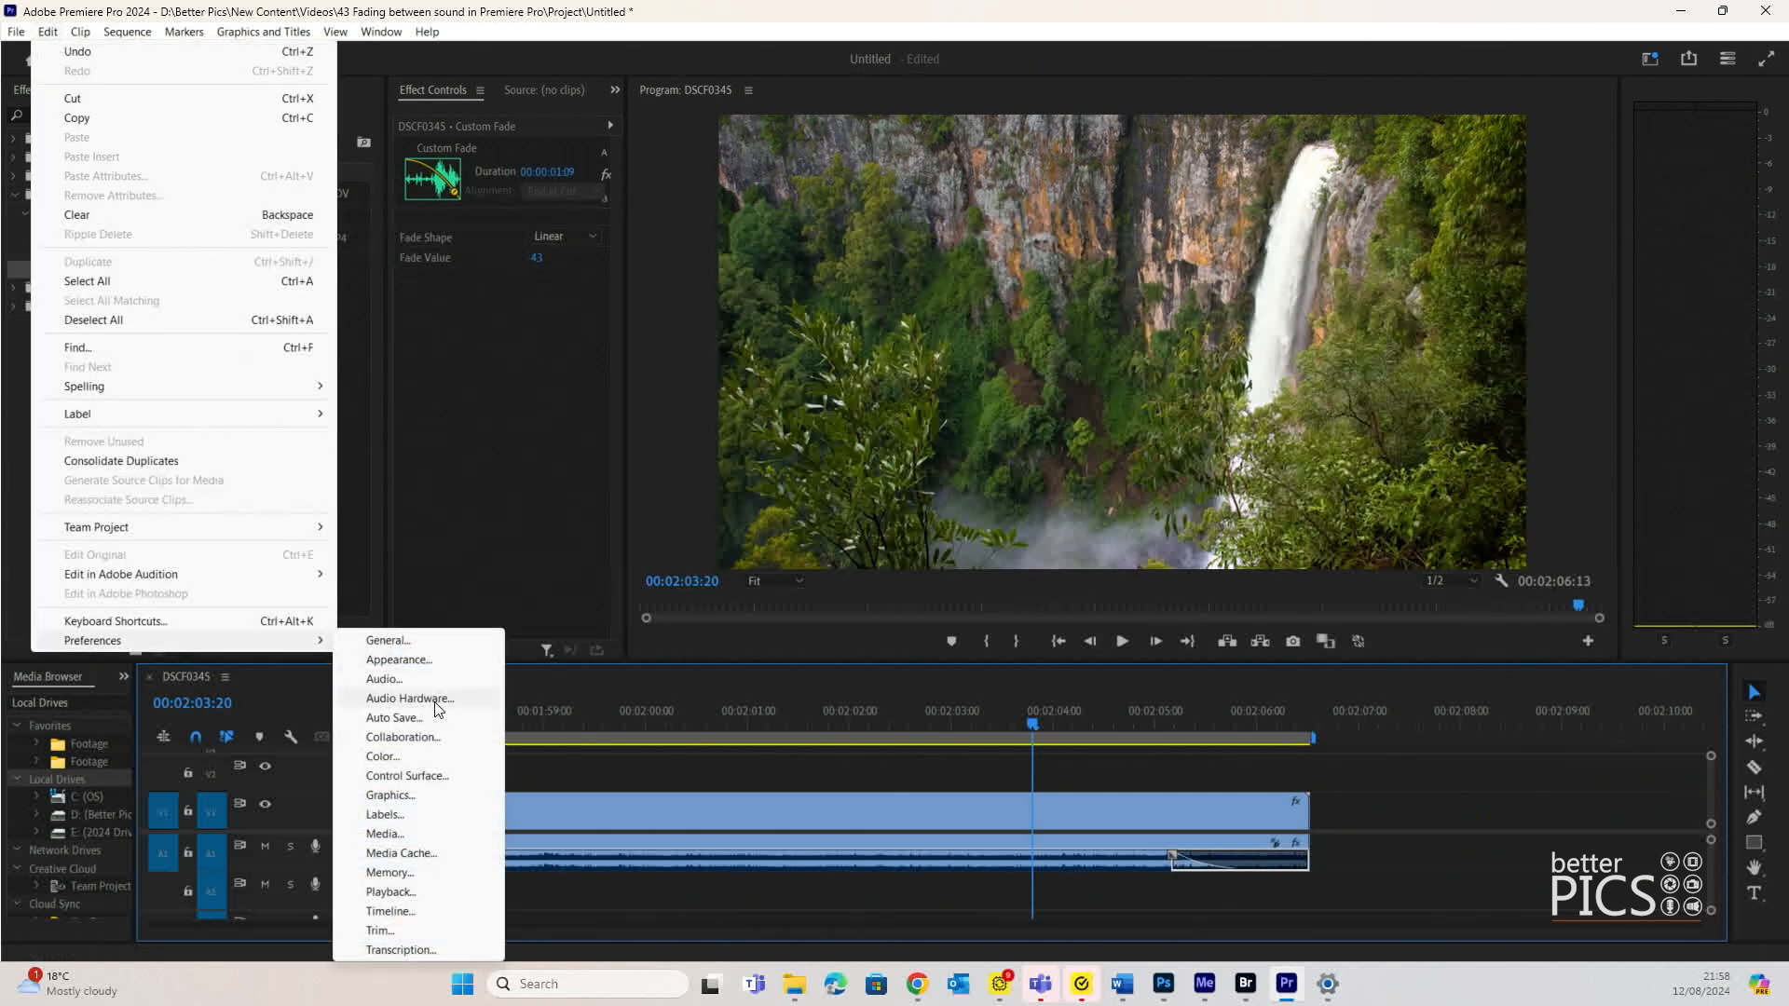
pyautogui.click(417, 911)
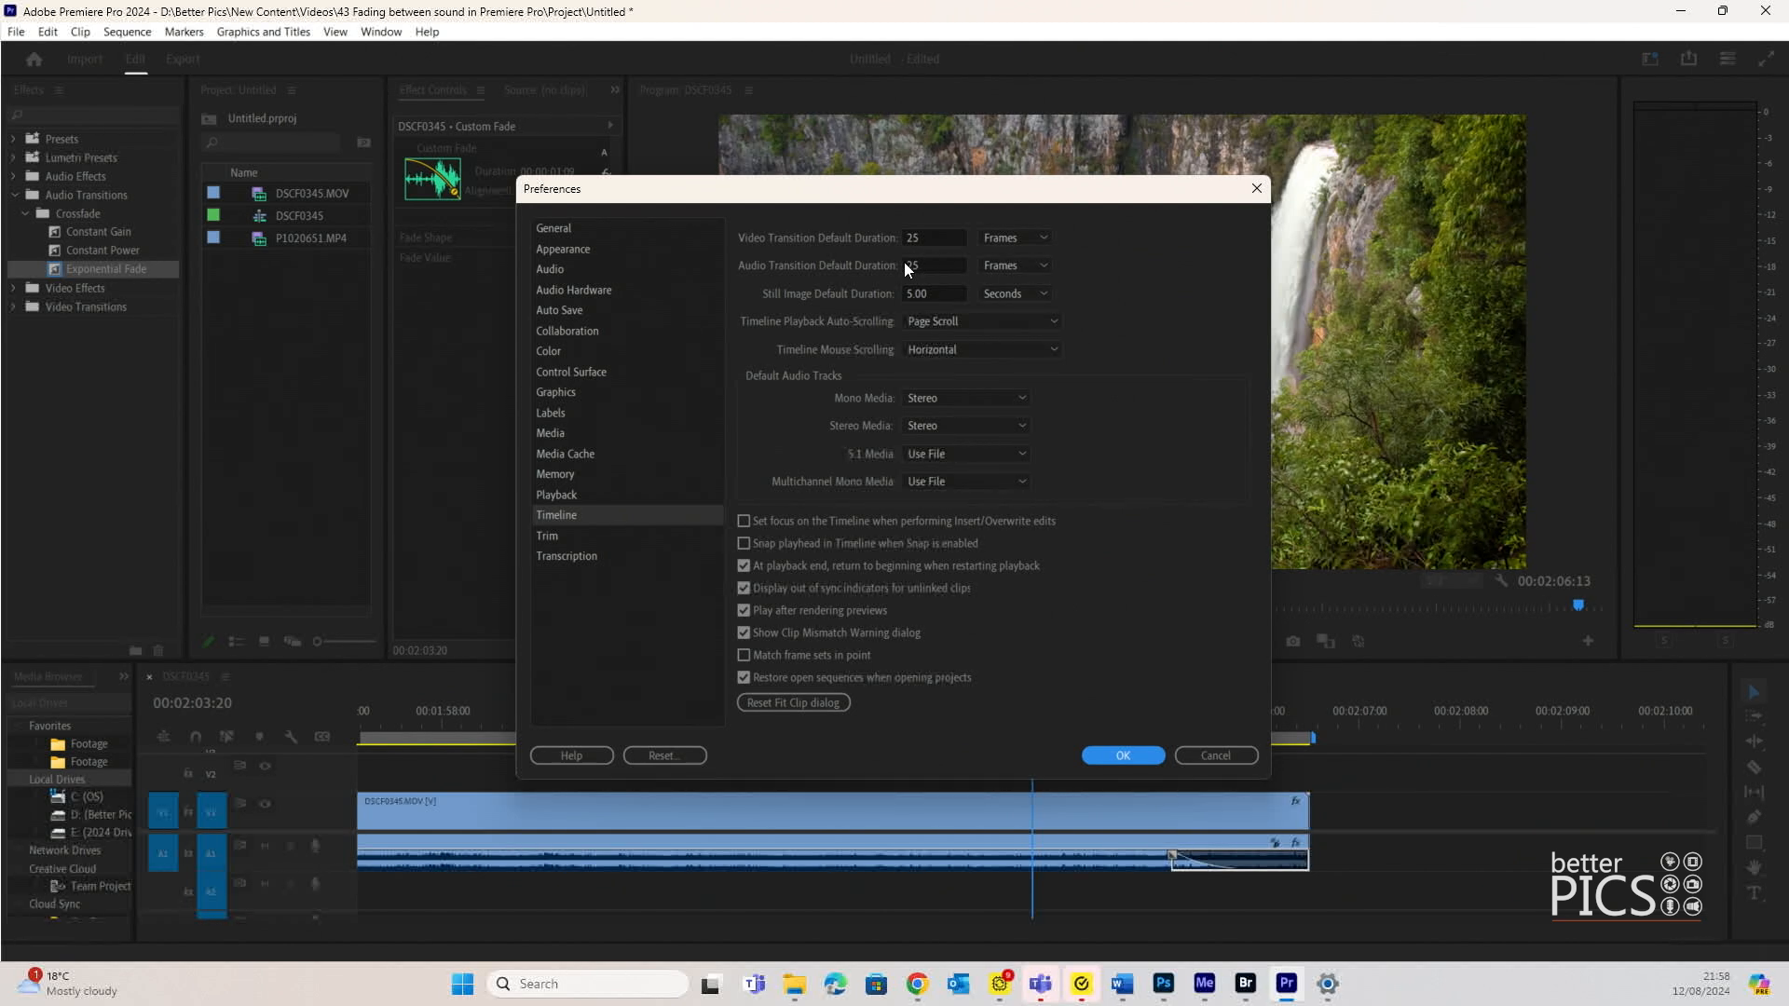
pyautogui.click(1032, 272)
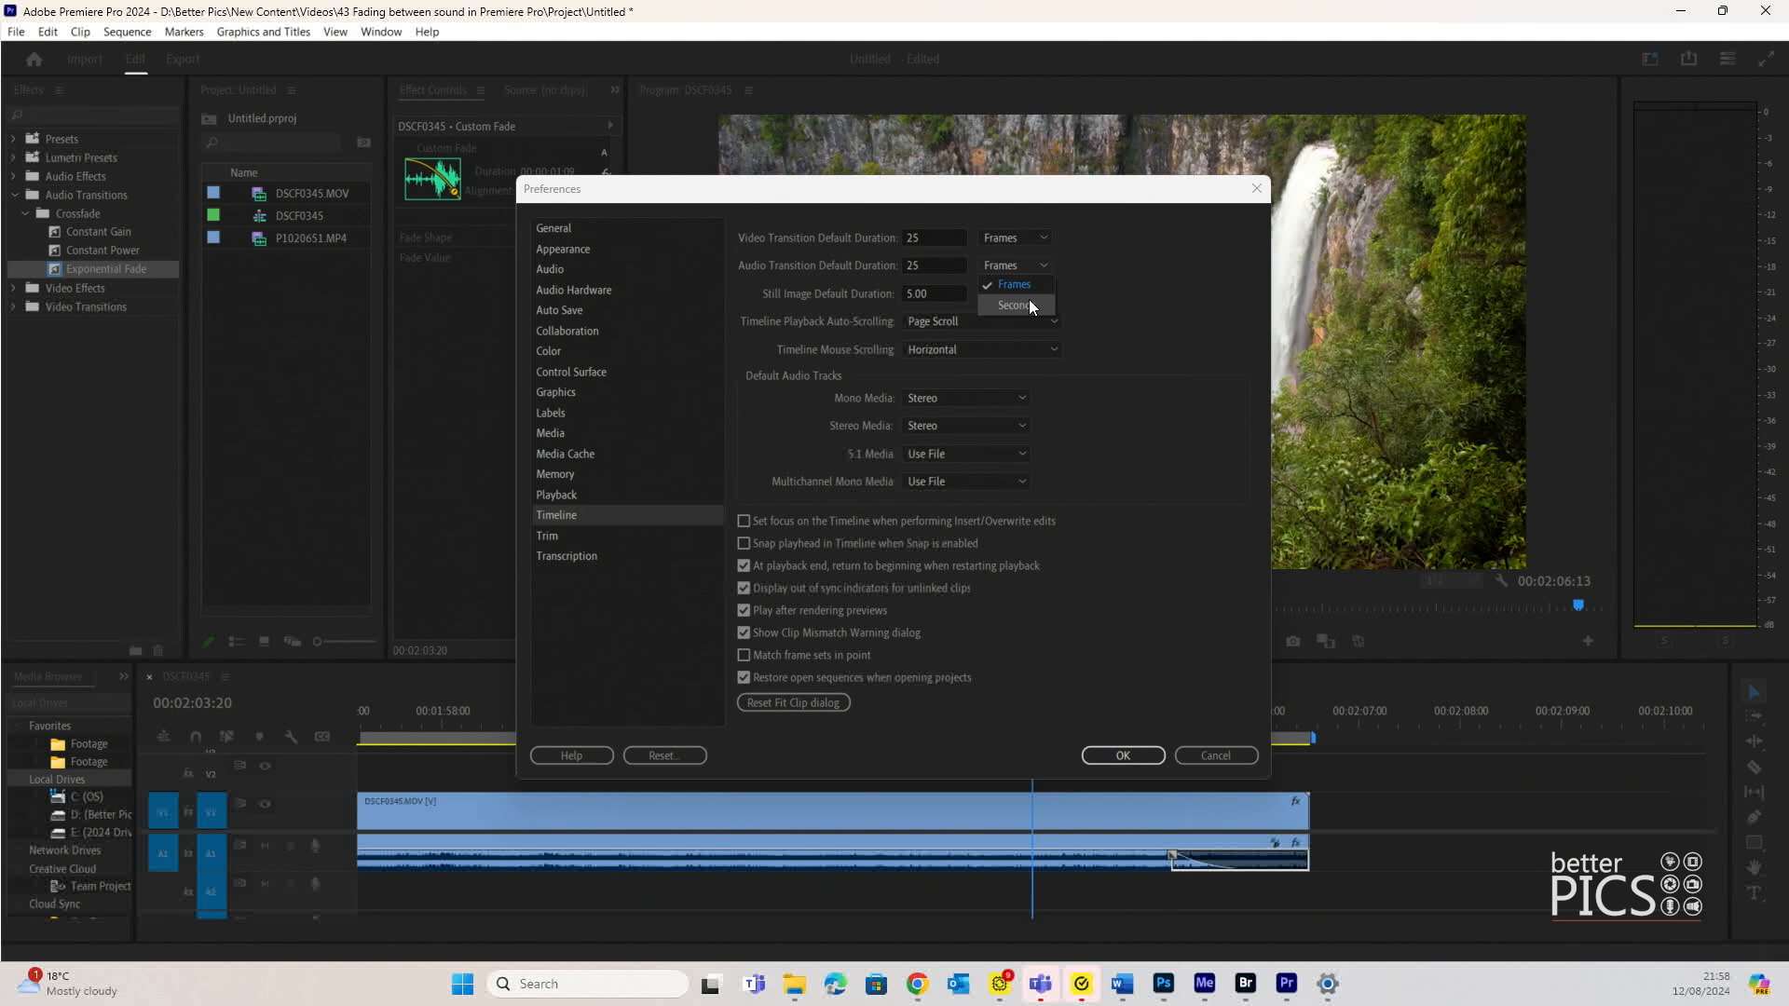
pyautogui.click(1028, 303)
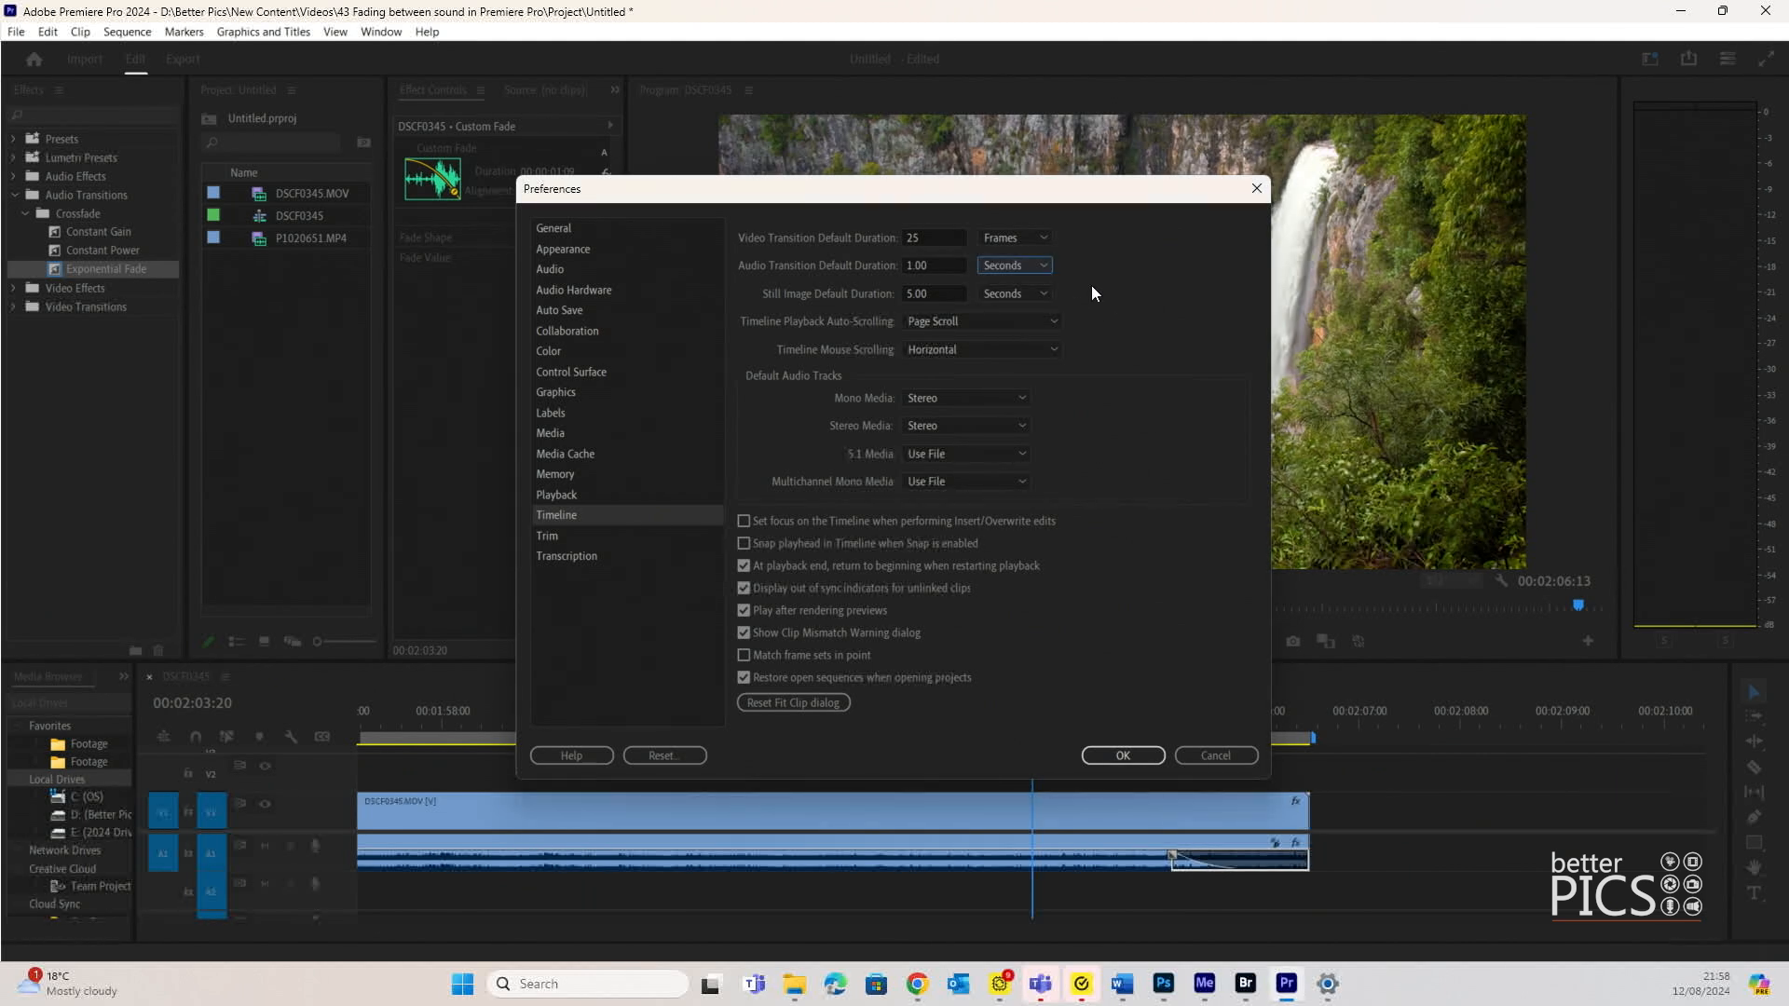
pyautogui.click(1043, 266)
pyautogui.click(1037, 278)
pyautogui.click(1122, 756)
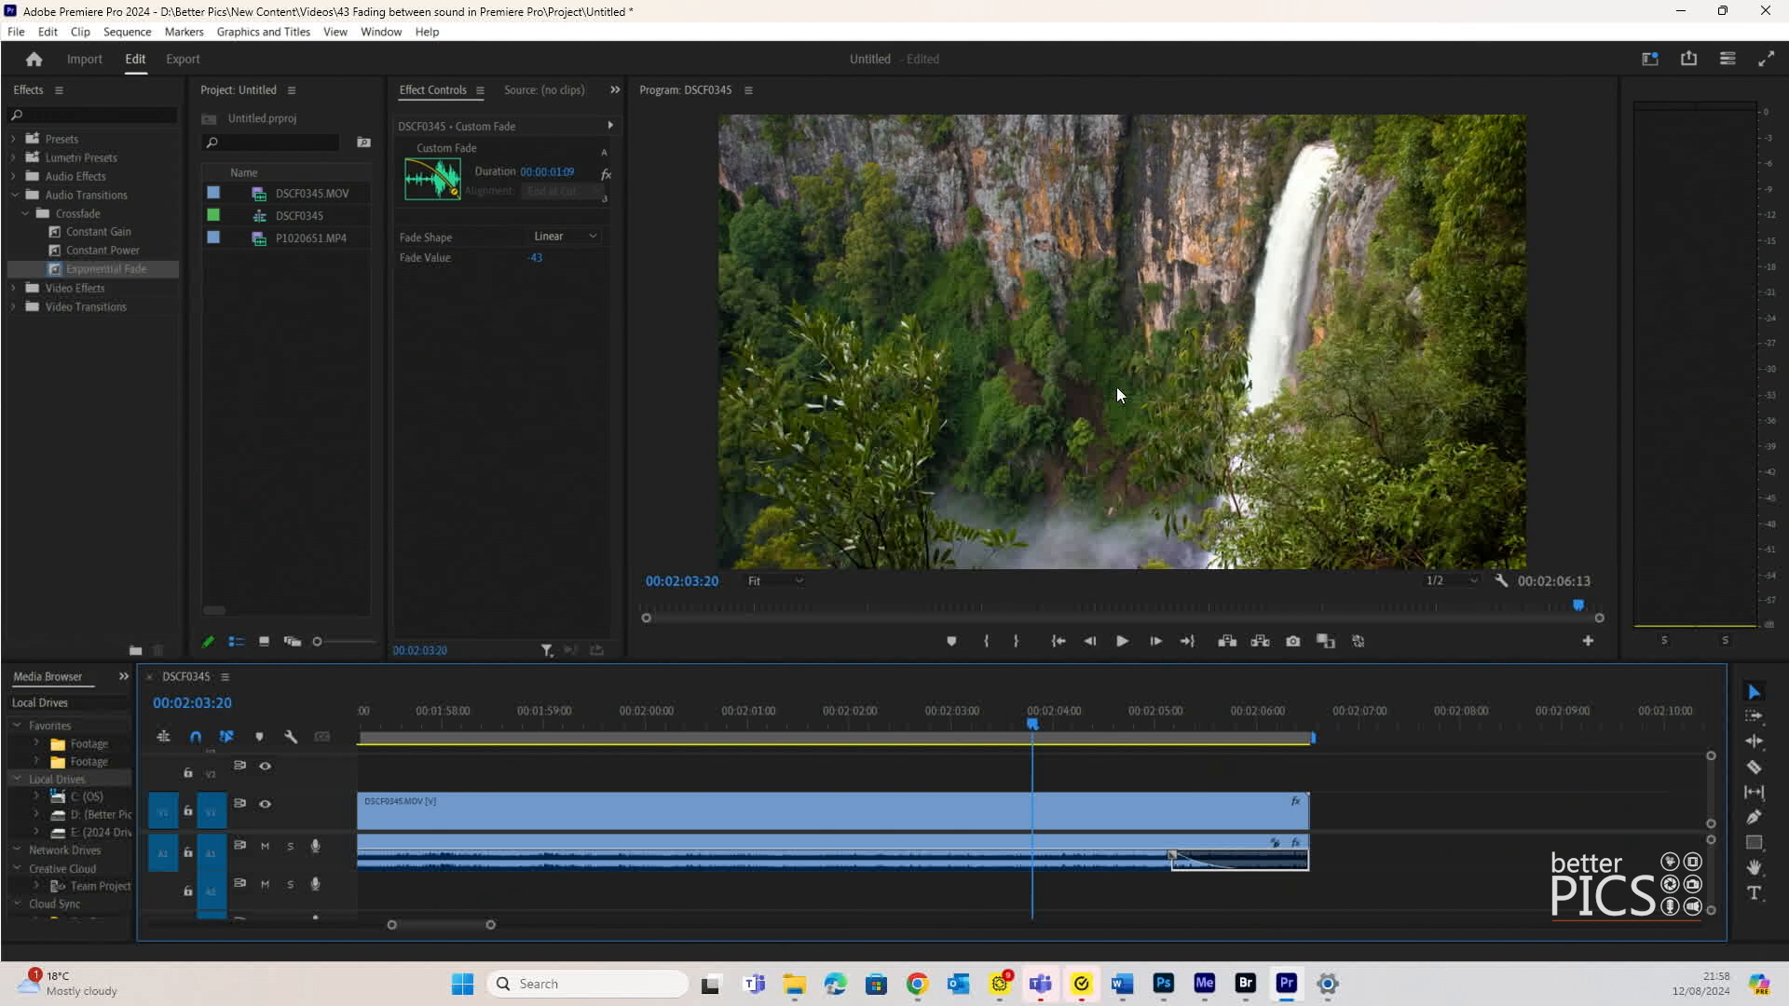
# Step: Replace the fade at the end of the waterfall audio with one pulled inward directly from the audio clip's end edge
pyautogui.press('Delete')
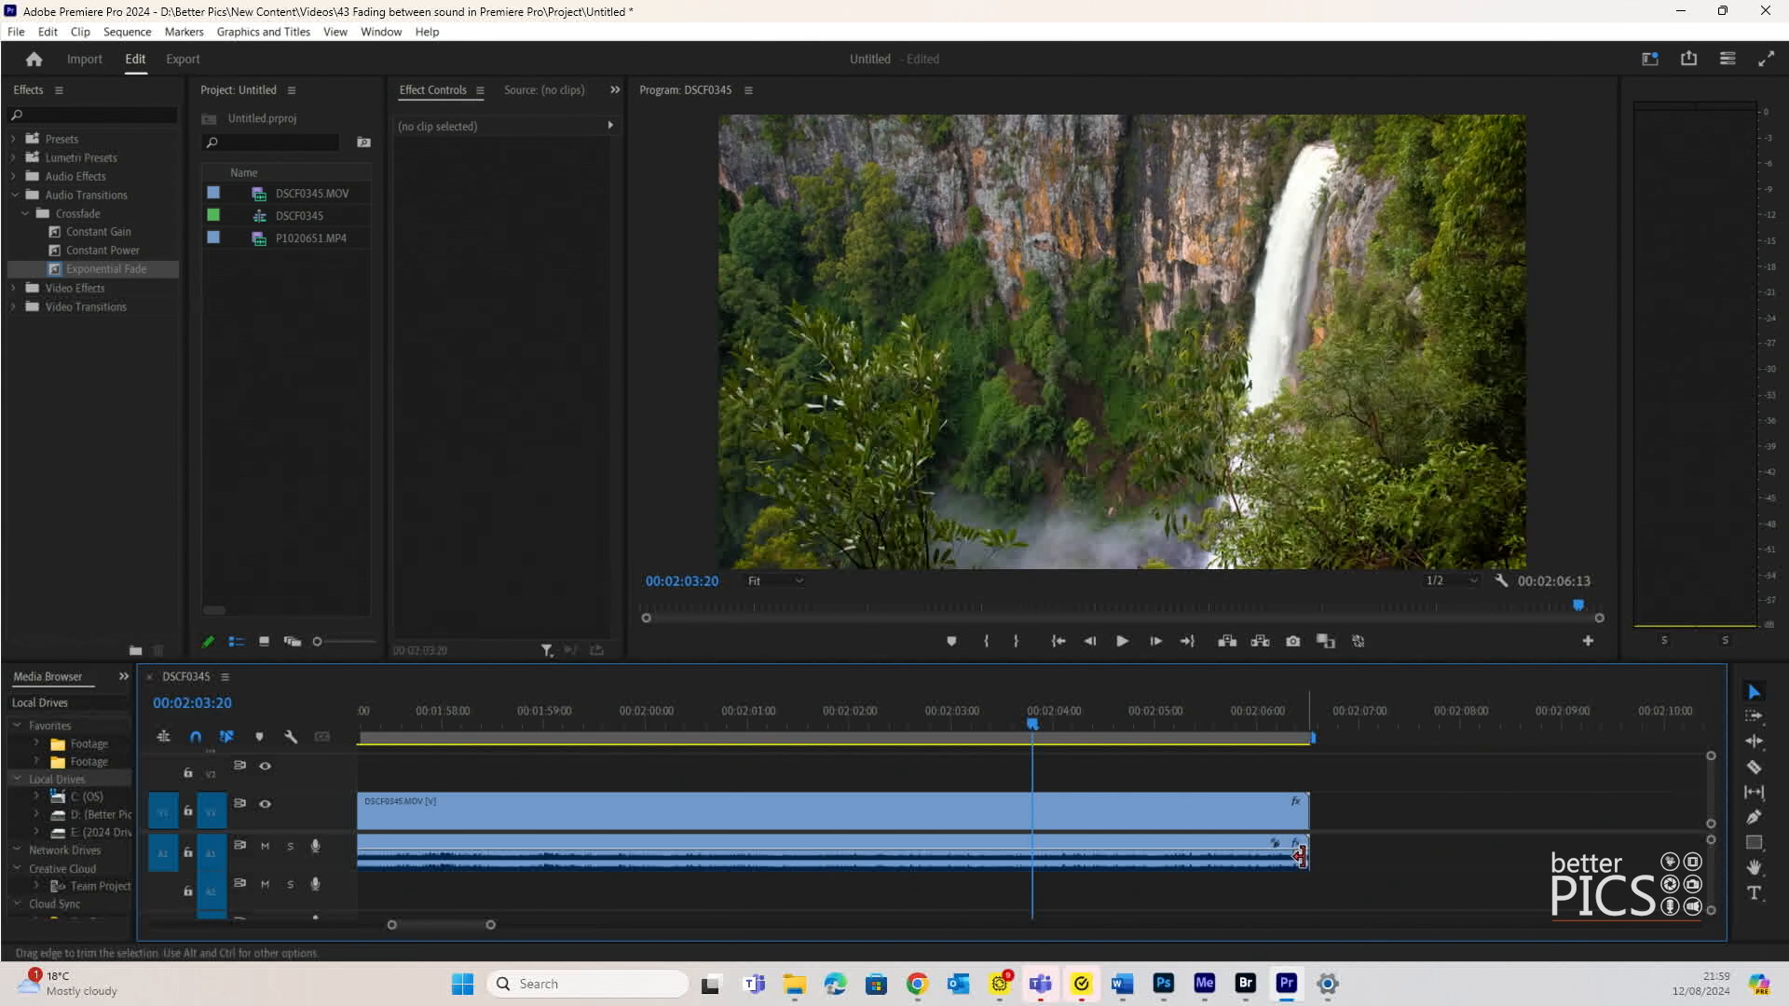
pyautogui.moveTo(1300, 856); pyautogui.dragTo(1190, 861)
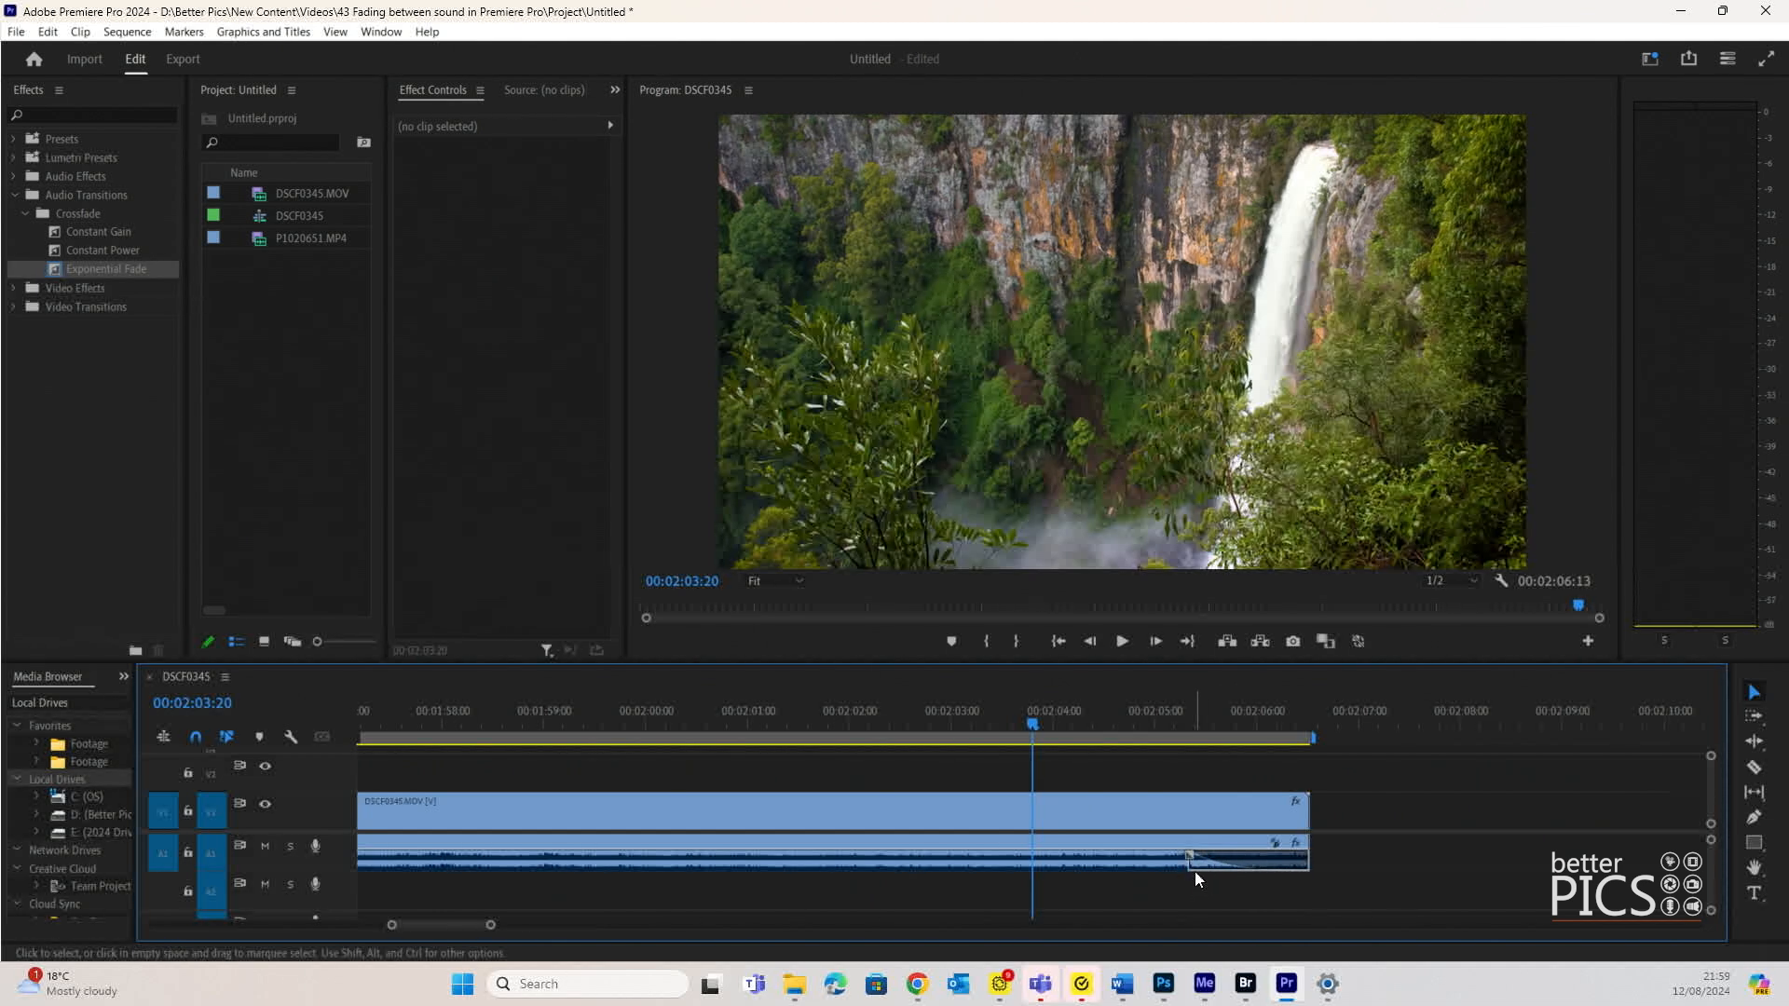
pyautogui.click(1226, 861)
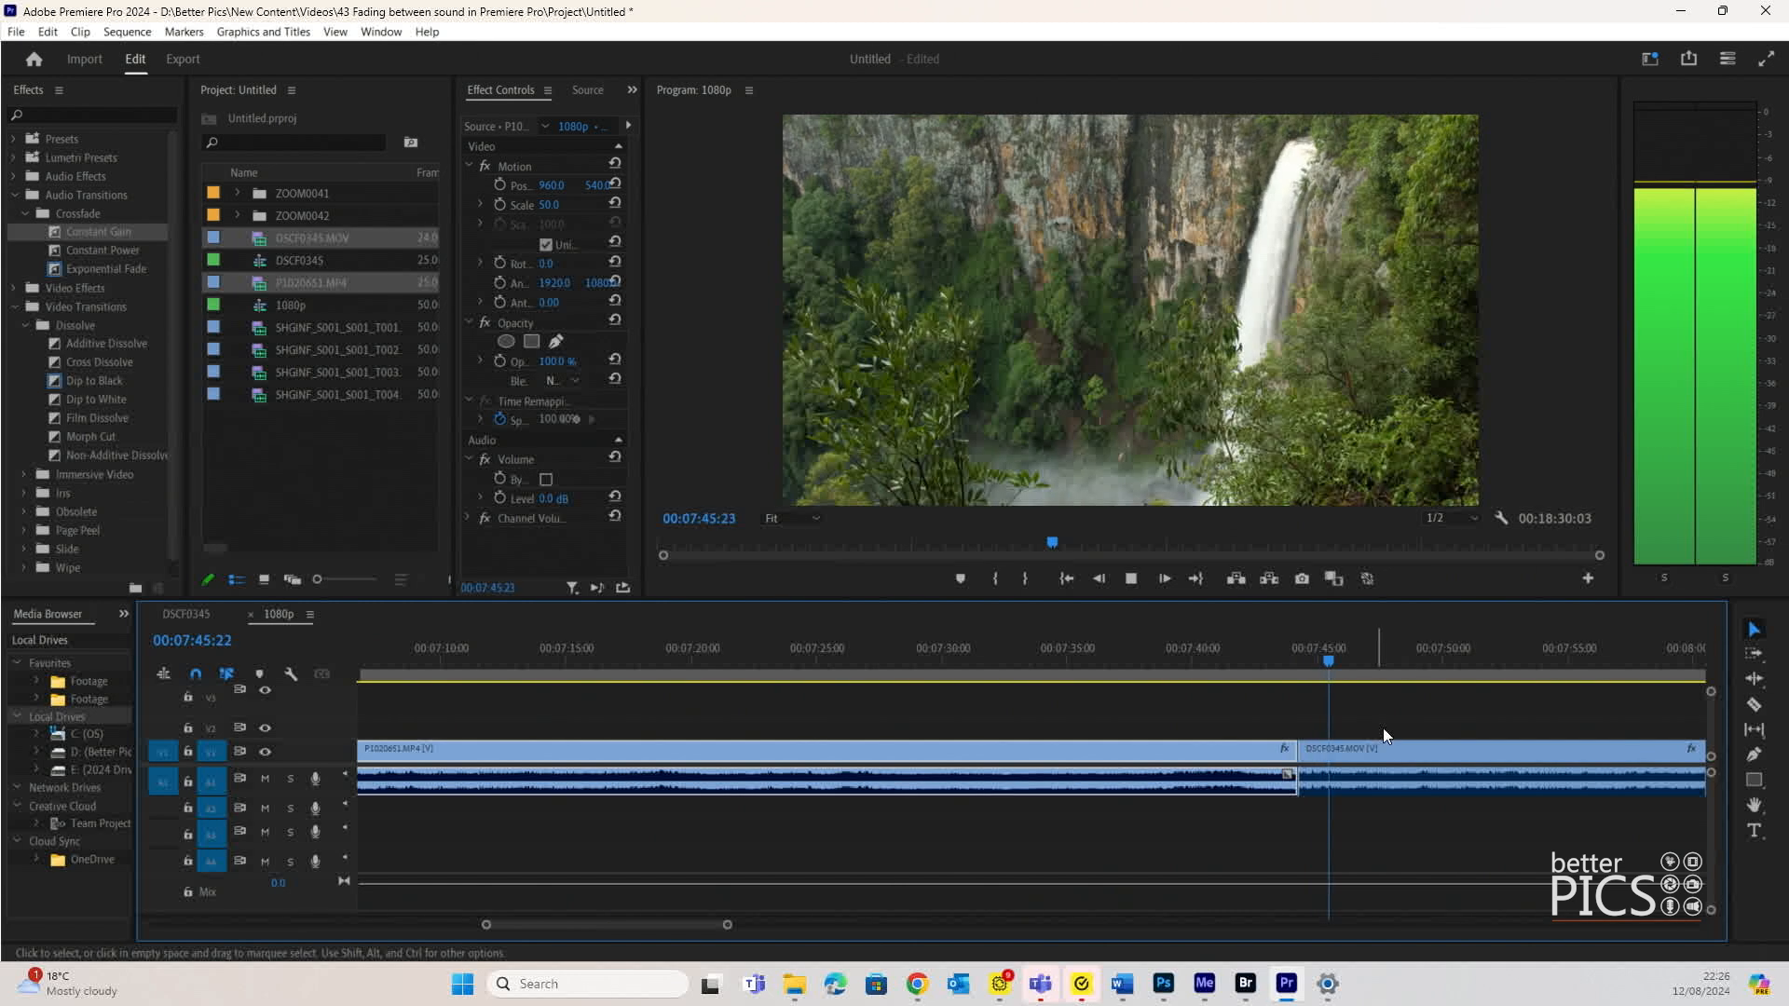
# Step: Apply a Constant Gain crossfade to the audio cut between P1020651.MP4 and DSCF0345.MOV in the 1080p sequence and play across it
pyautogui.click(1185, 654)
pyautogui.moveTo(112, 232); pyautogui.dragTo(1307, 786)
pyautogui.press('space')
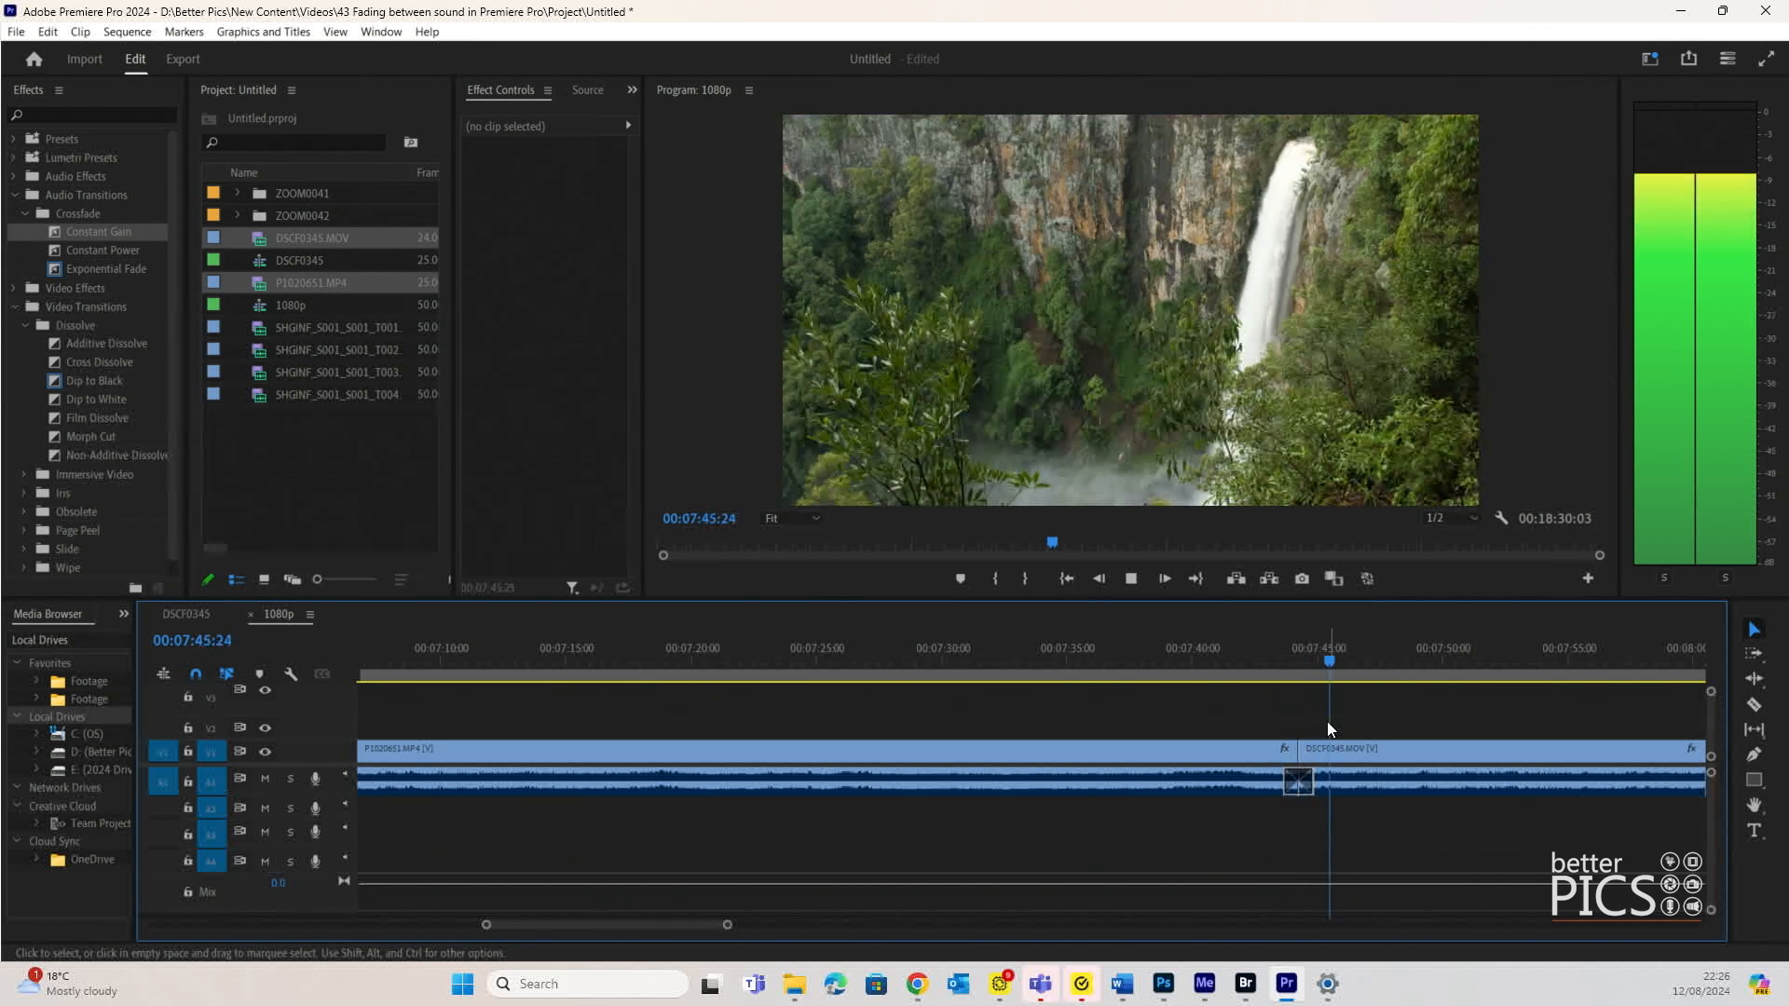
pyautogui.click(1267, 658)
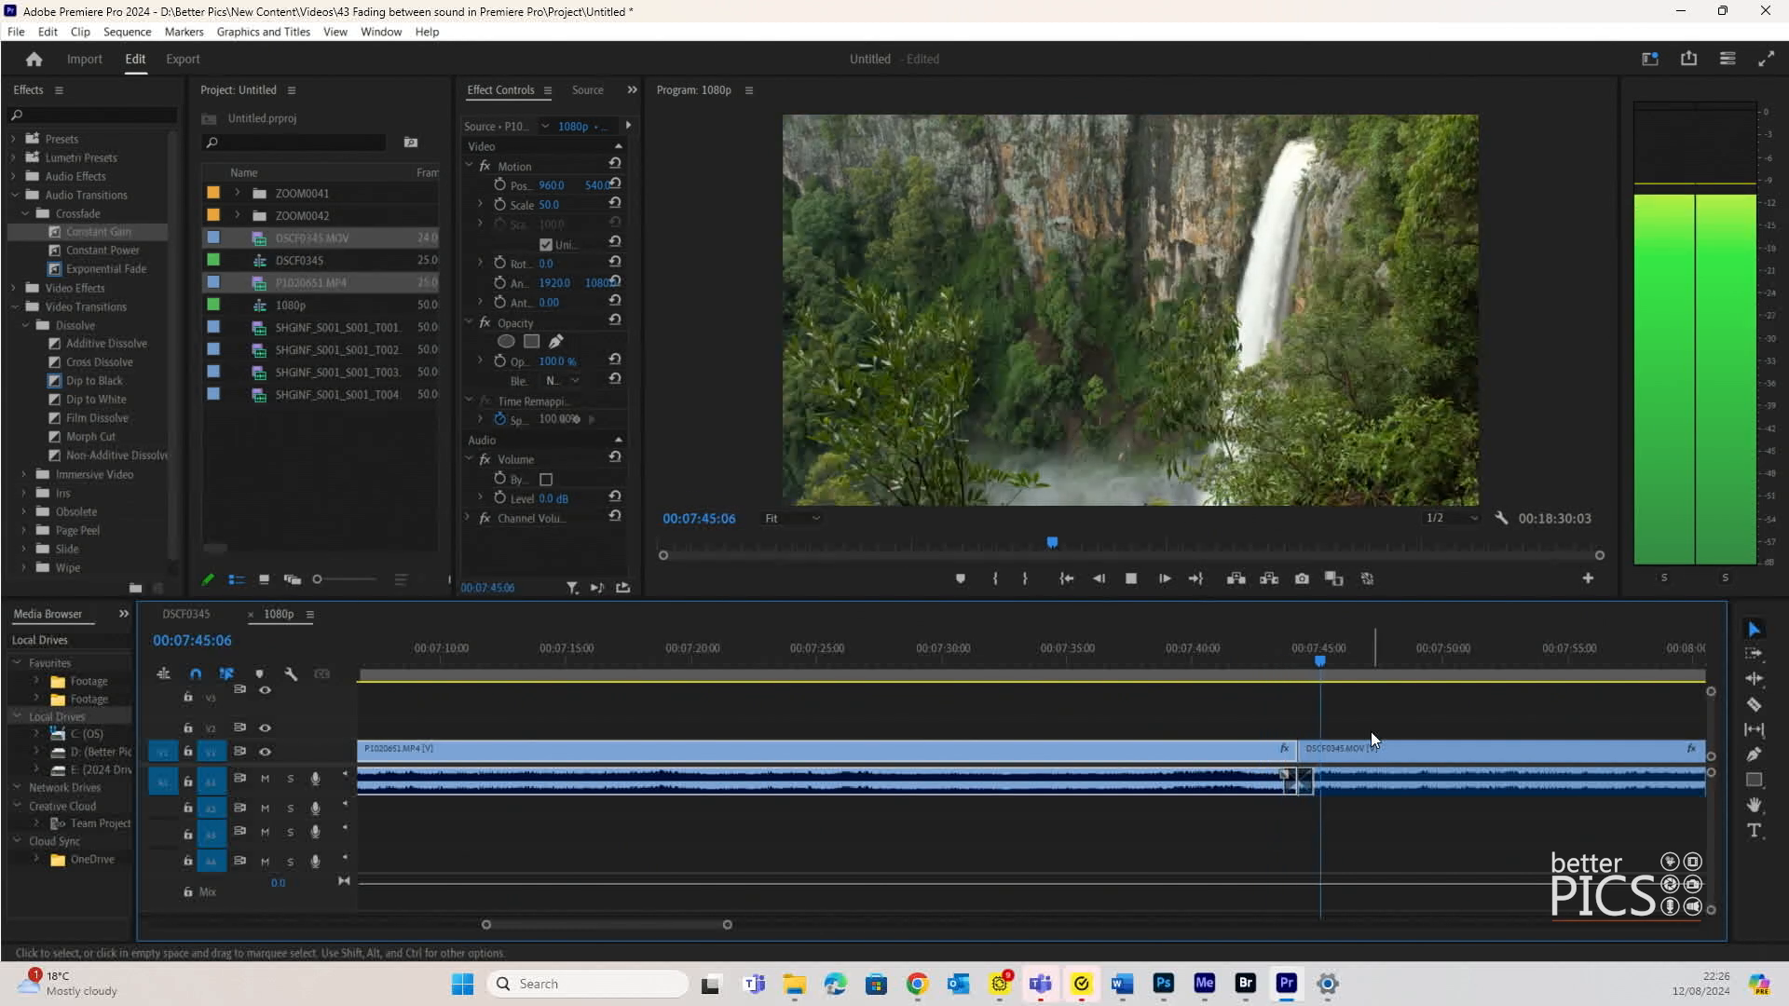
pyautogui.press('space')
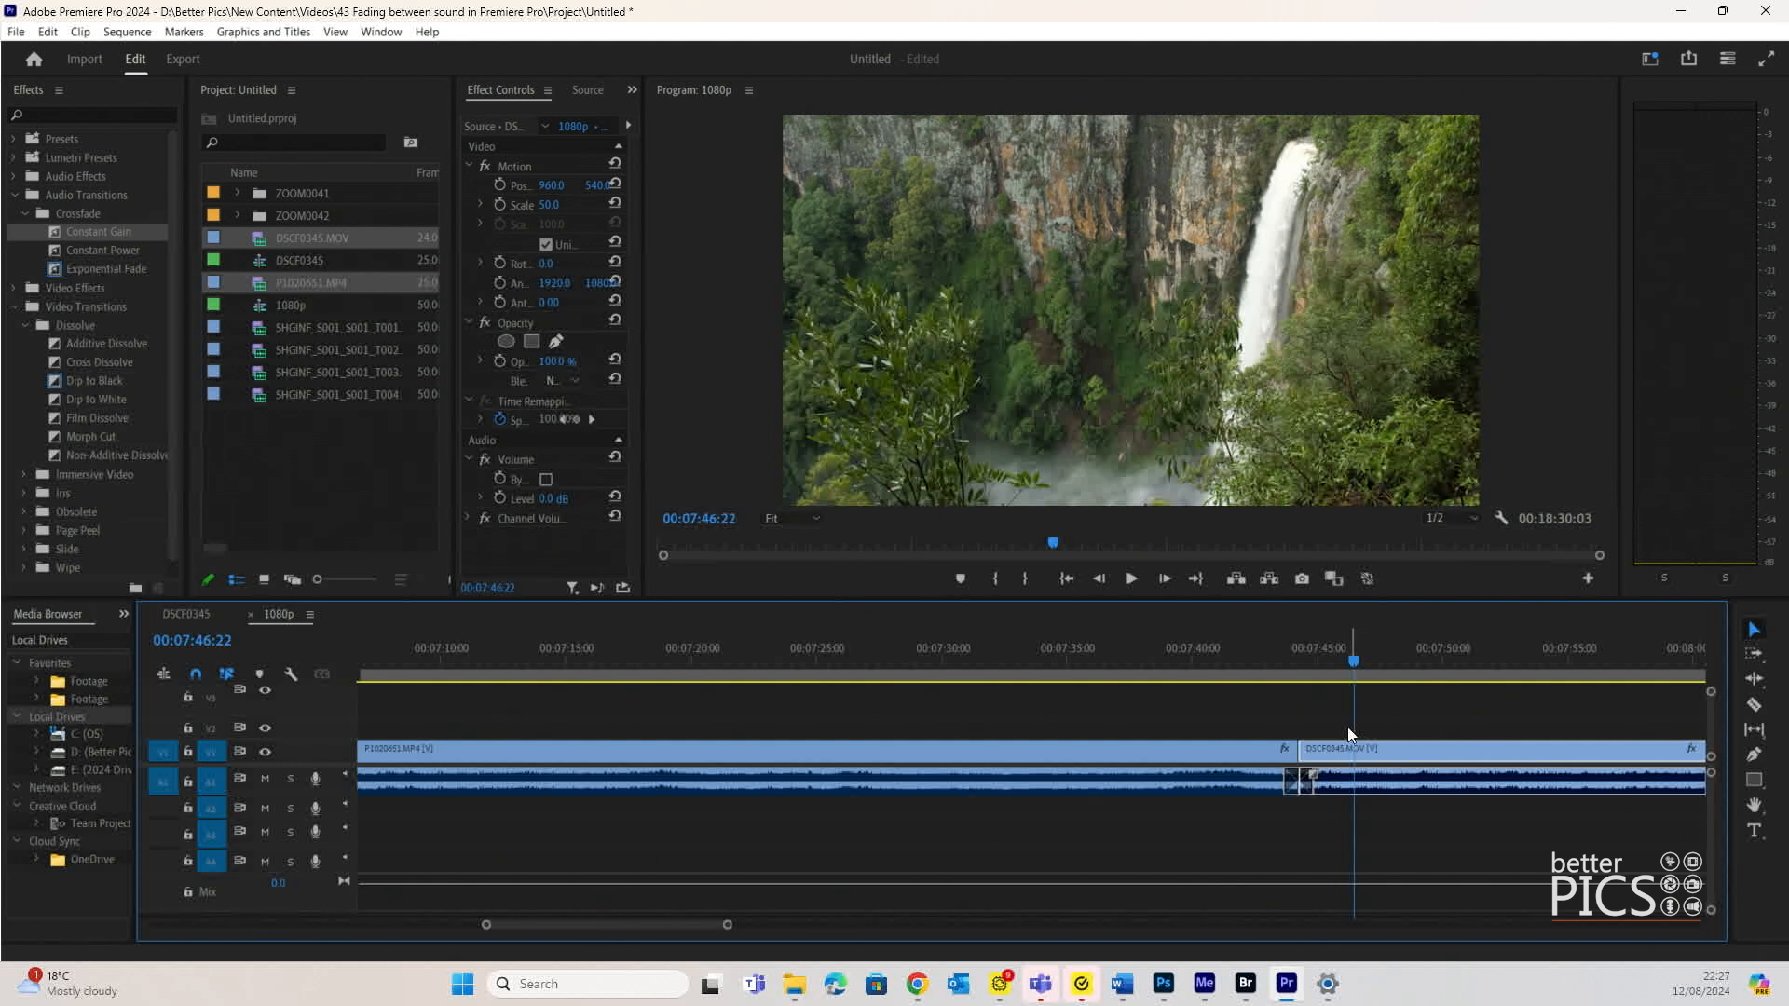
# Step: Apply an Exponential Fade to the end of the DSCF0345.MOV audio in the 1080p sequence
pyautogui.press('-')
pyautogui.press('-')
pyautogui.click(1491, 652)
pyautogui.press('=')
pyautogui.press('=')
pyautogui.press('=')
pyautogui.press('=')
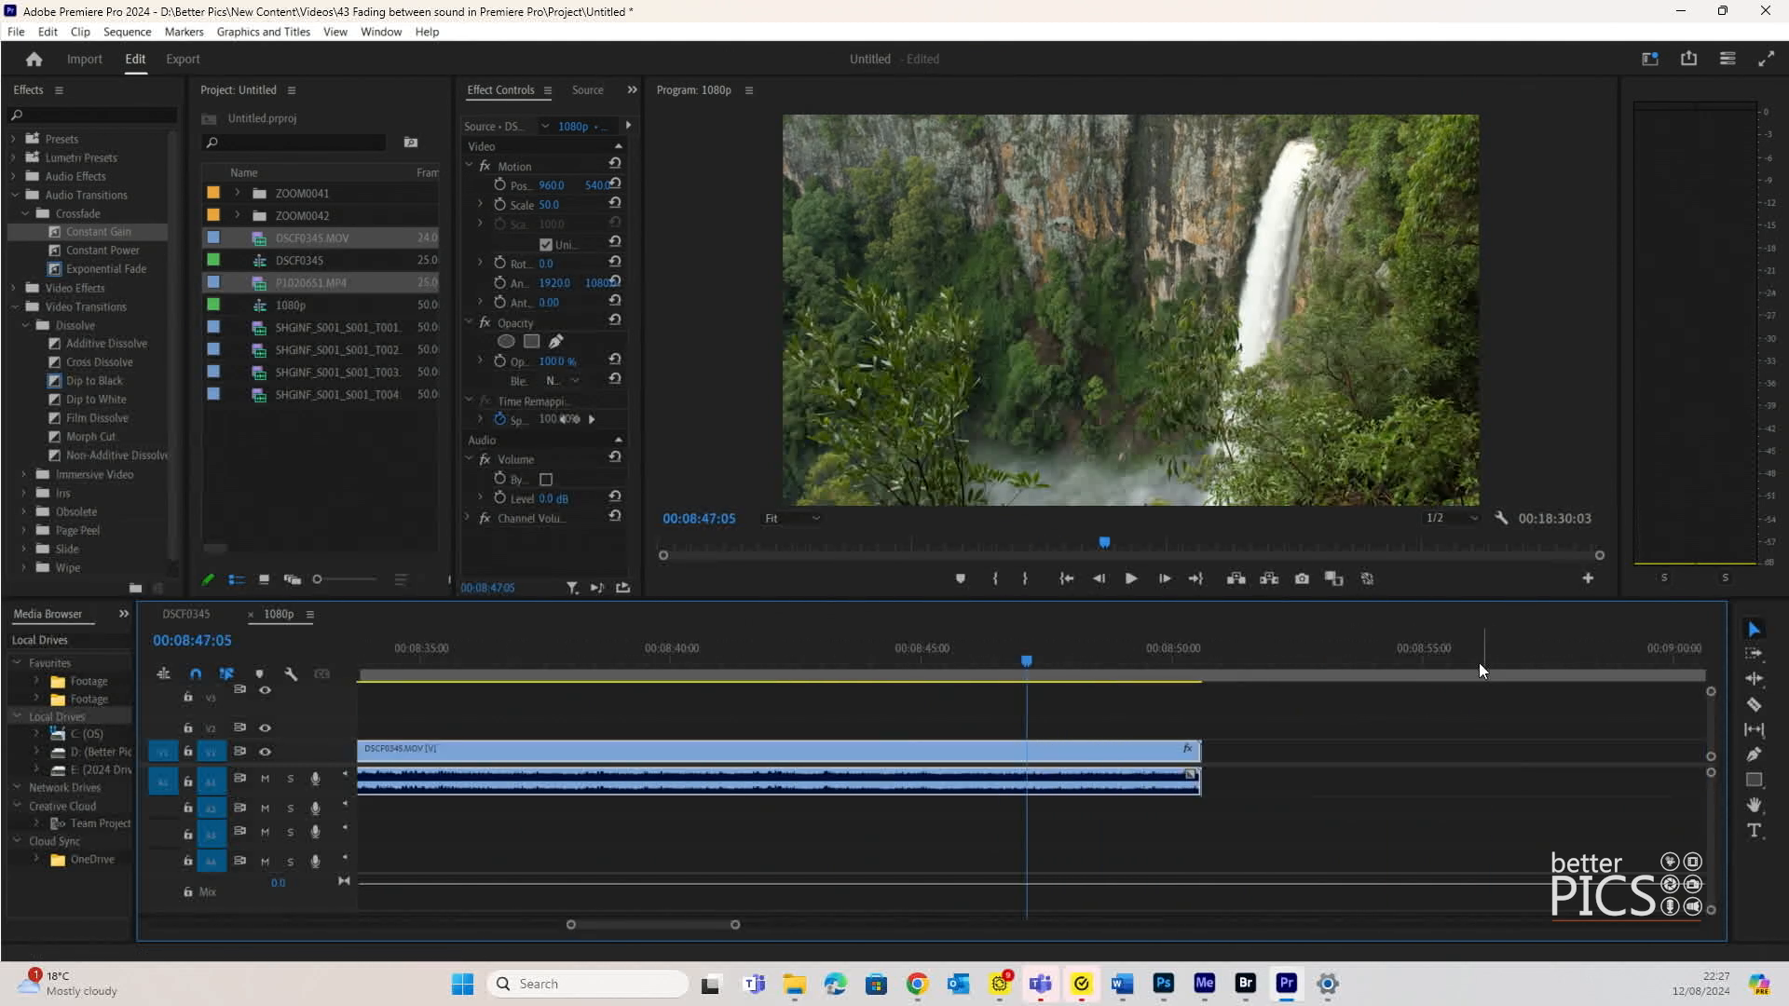
pyautogui.scroll(-4, 1456, 708)
pyautogui.moveTo(106, 268); pyautogui.dragTo(1163, 790)
# Step: Play the end of the waterfall clip twice to hear its audio fade out
pyautogui.click(1053, 652)
pyautogui.click(890, 664)
pyautogui.press('space')
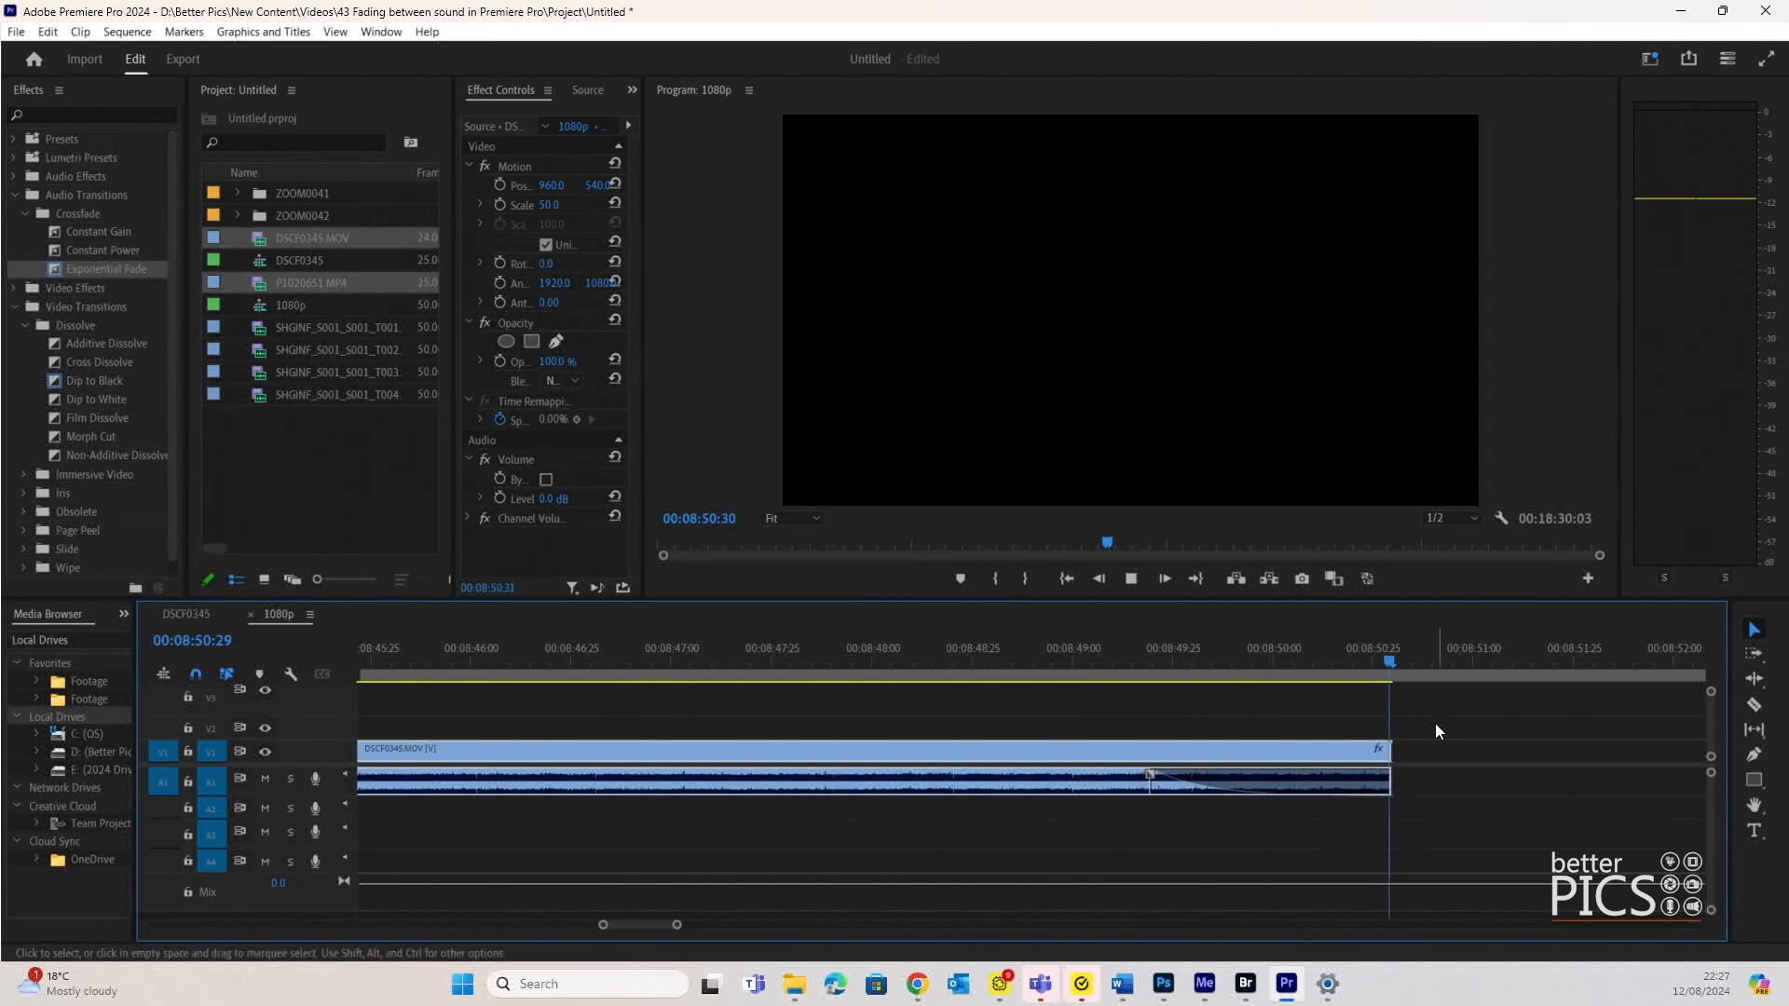
pyautogui.press('space')
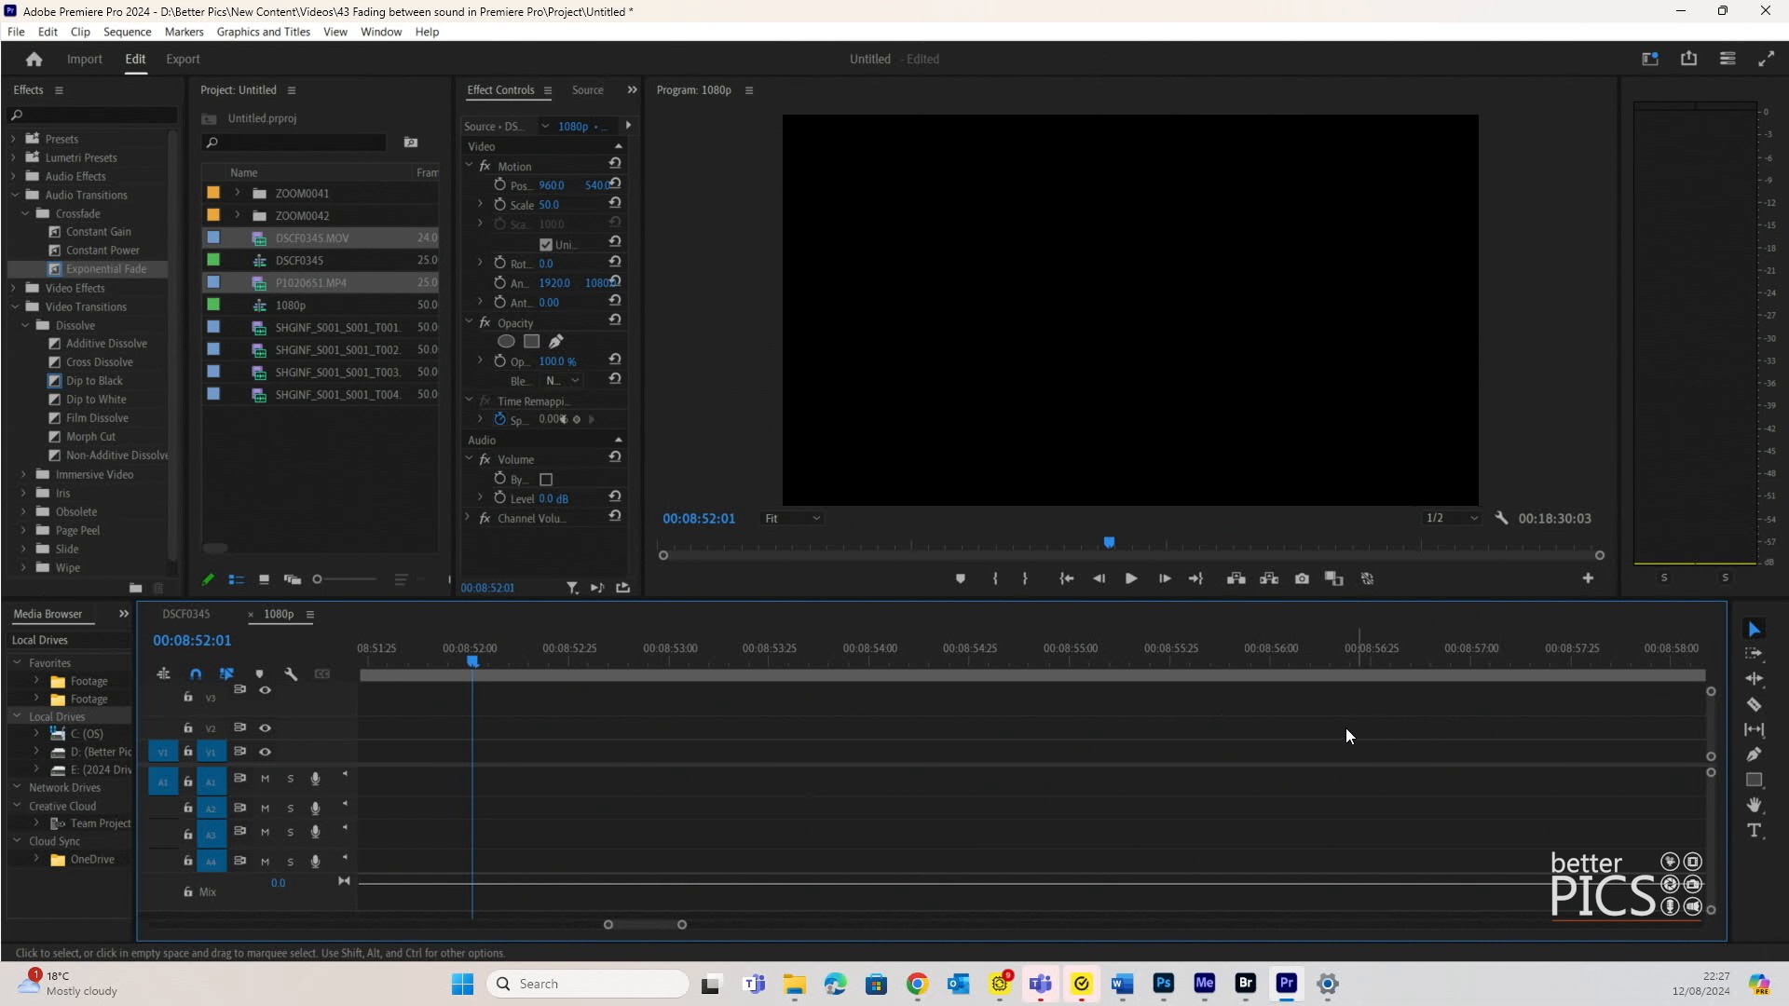
pyautogui.press('-')
pyautogui.click(393, 663)
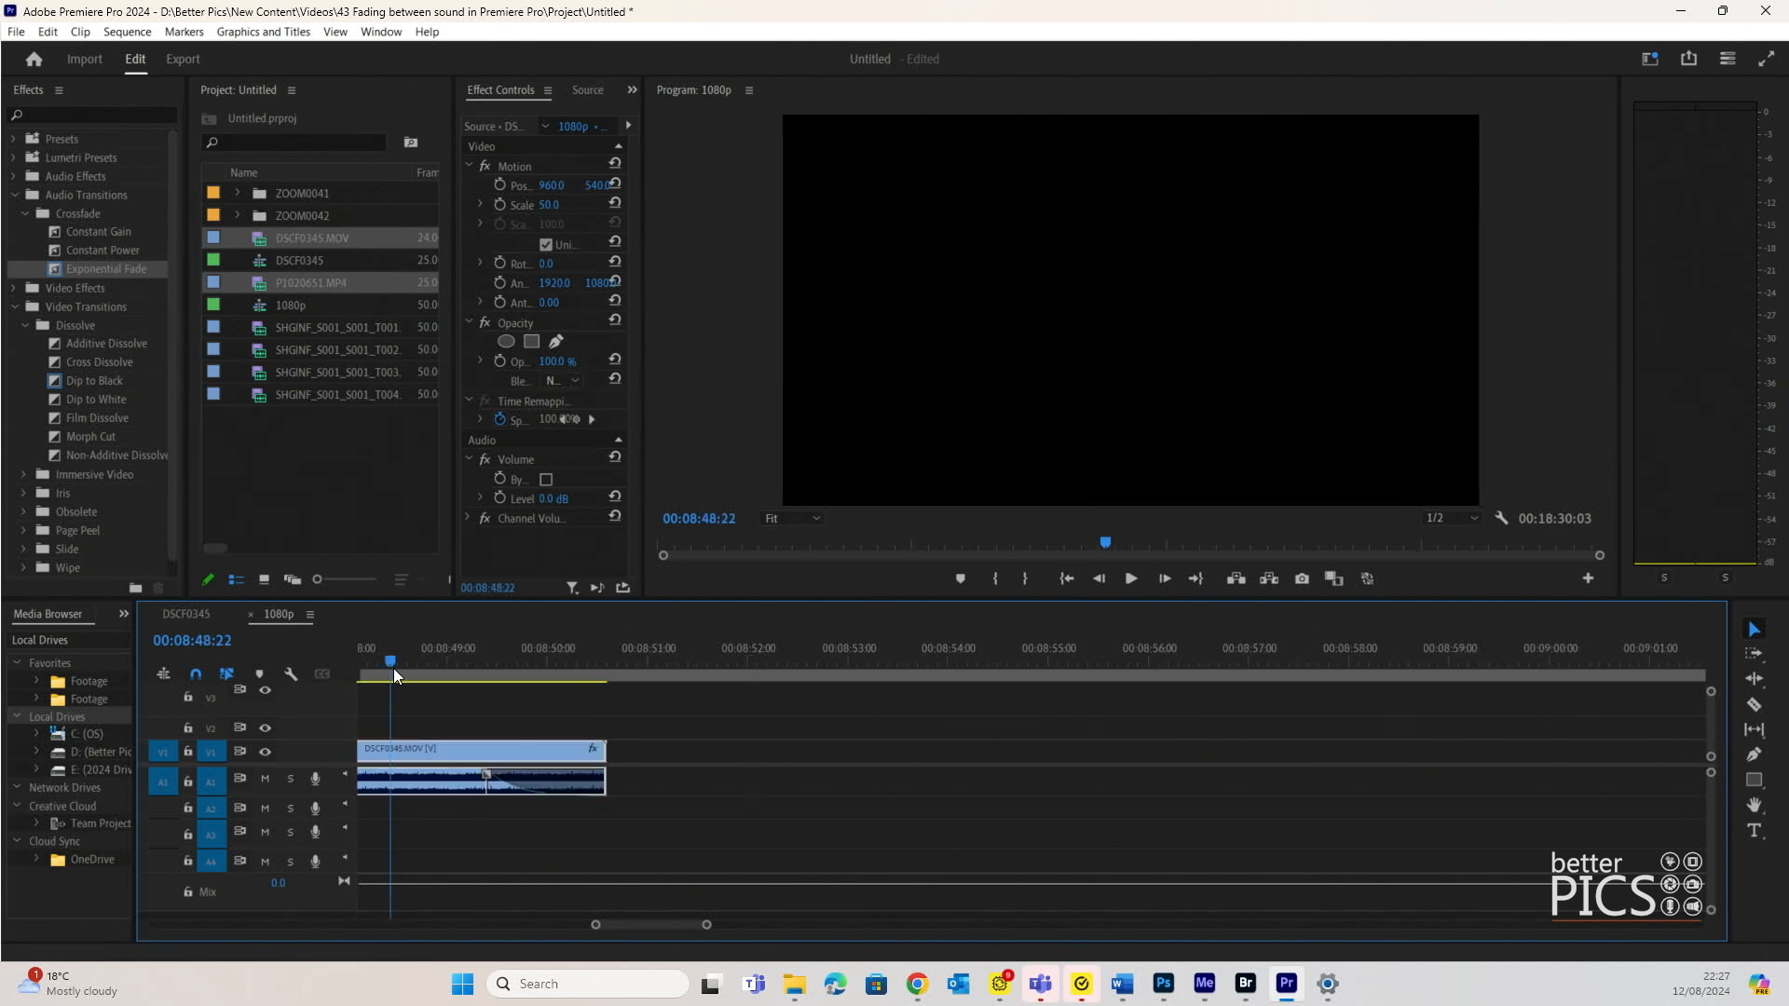
pyautogui.hscroll(-4, 805, 725)
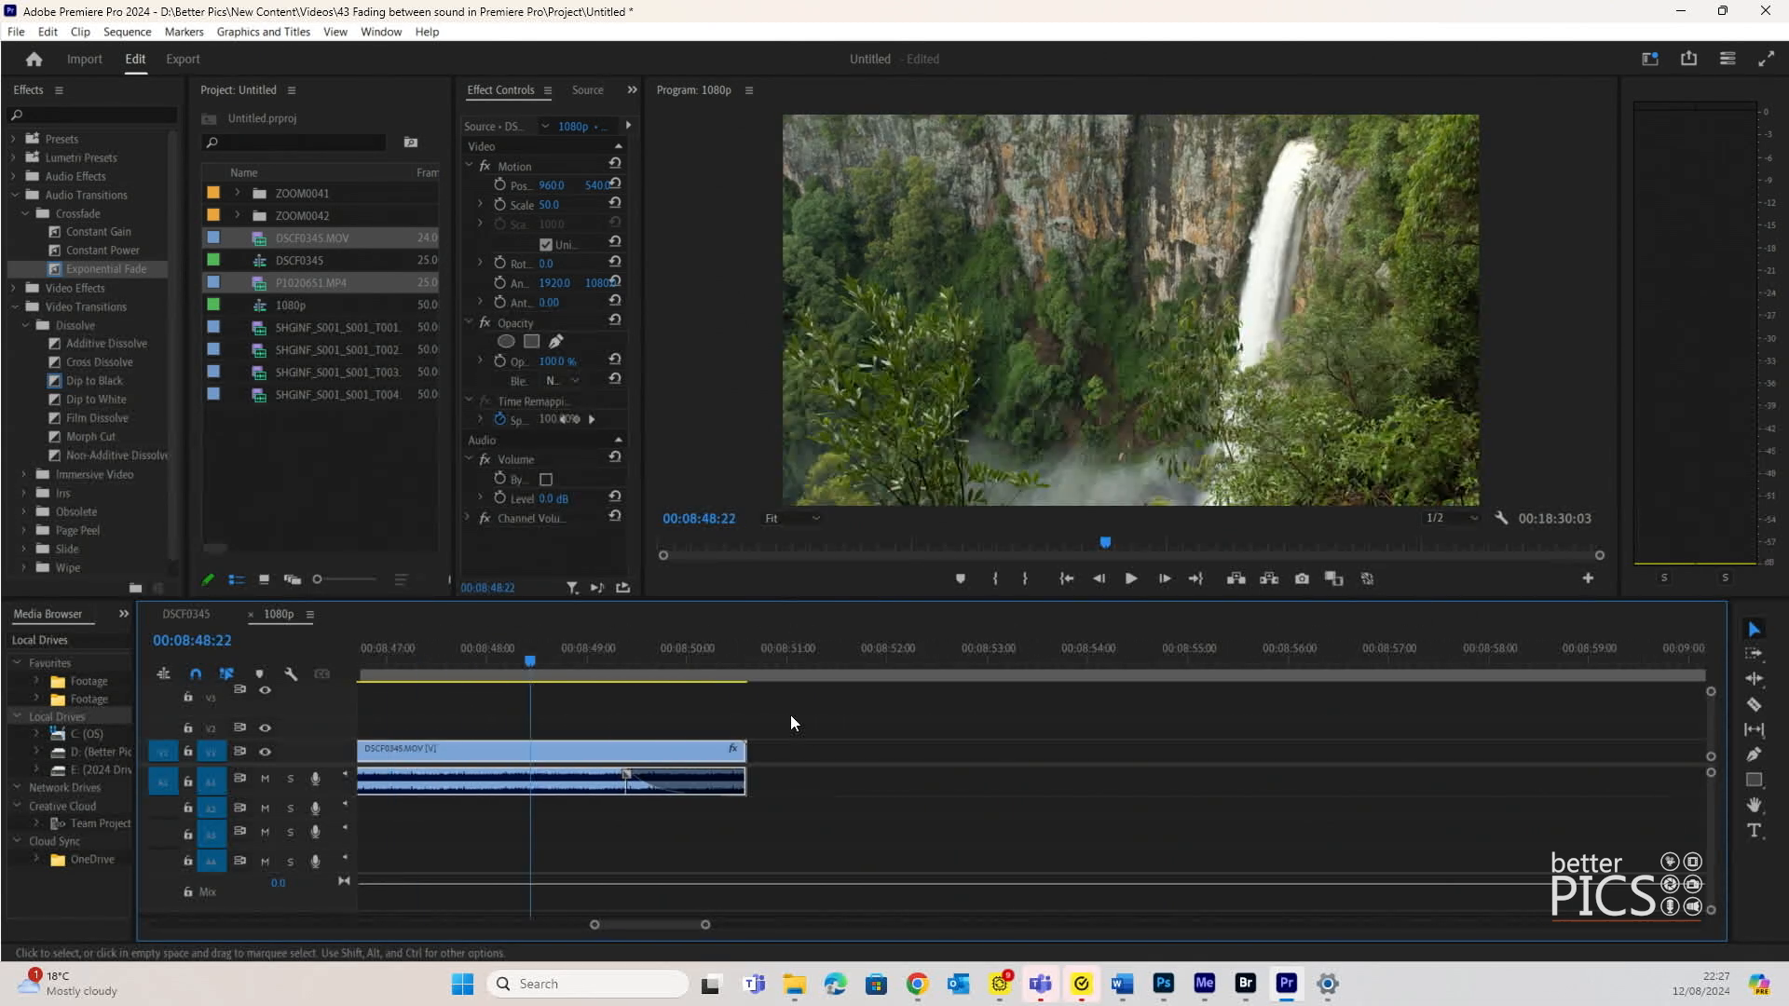
pyautogui.click(435, 669)
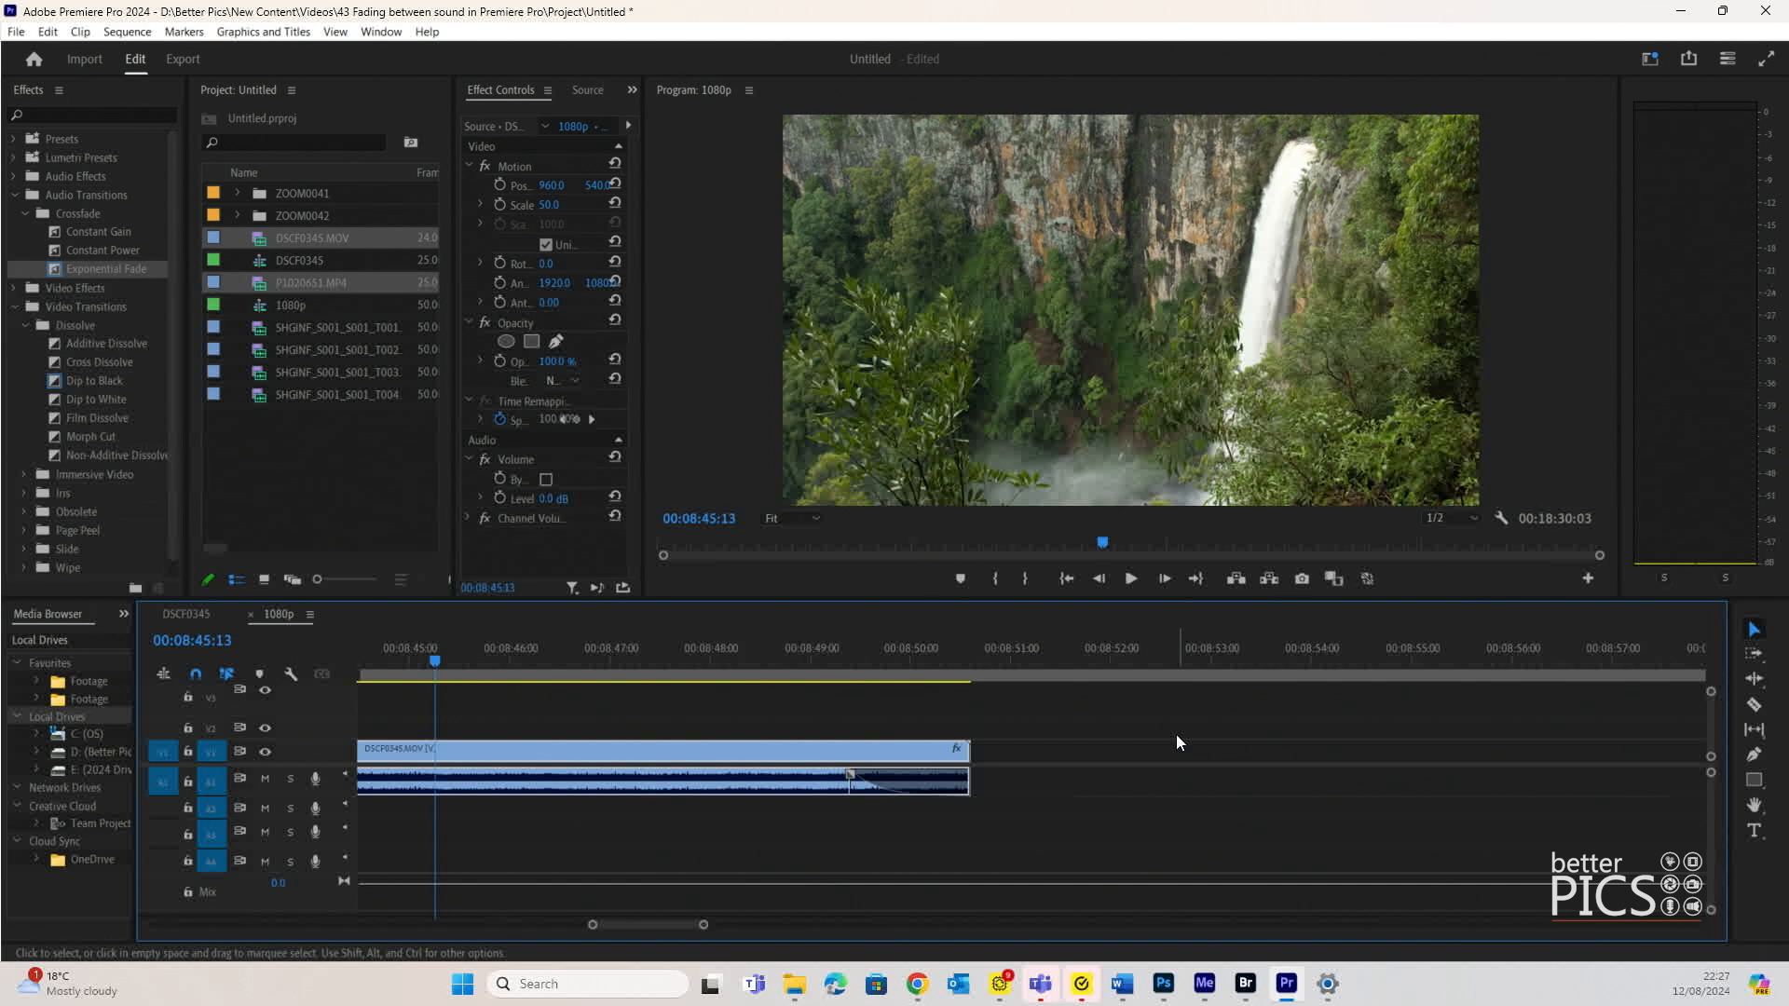
pyautogui.press('space')
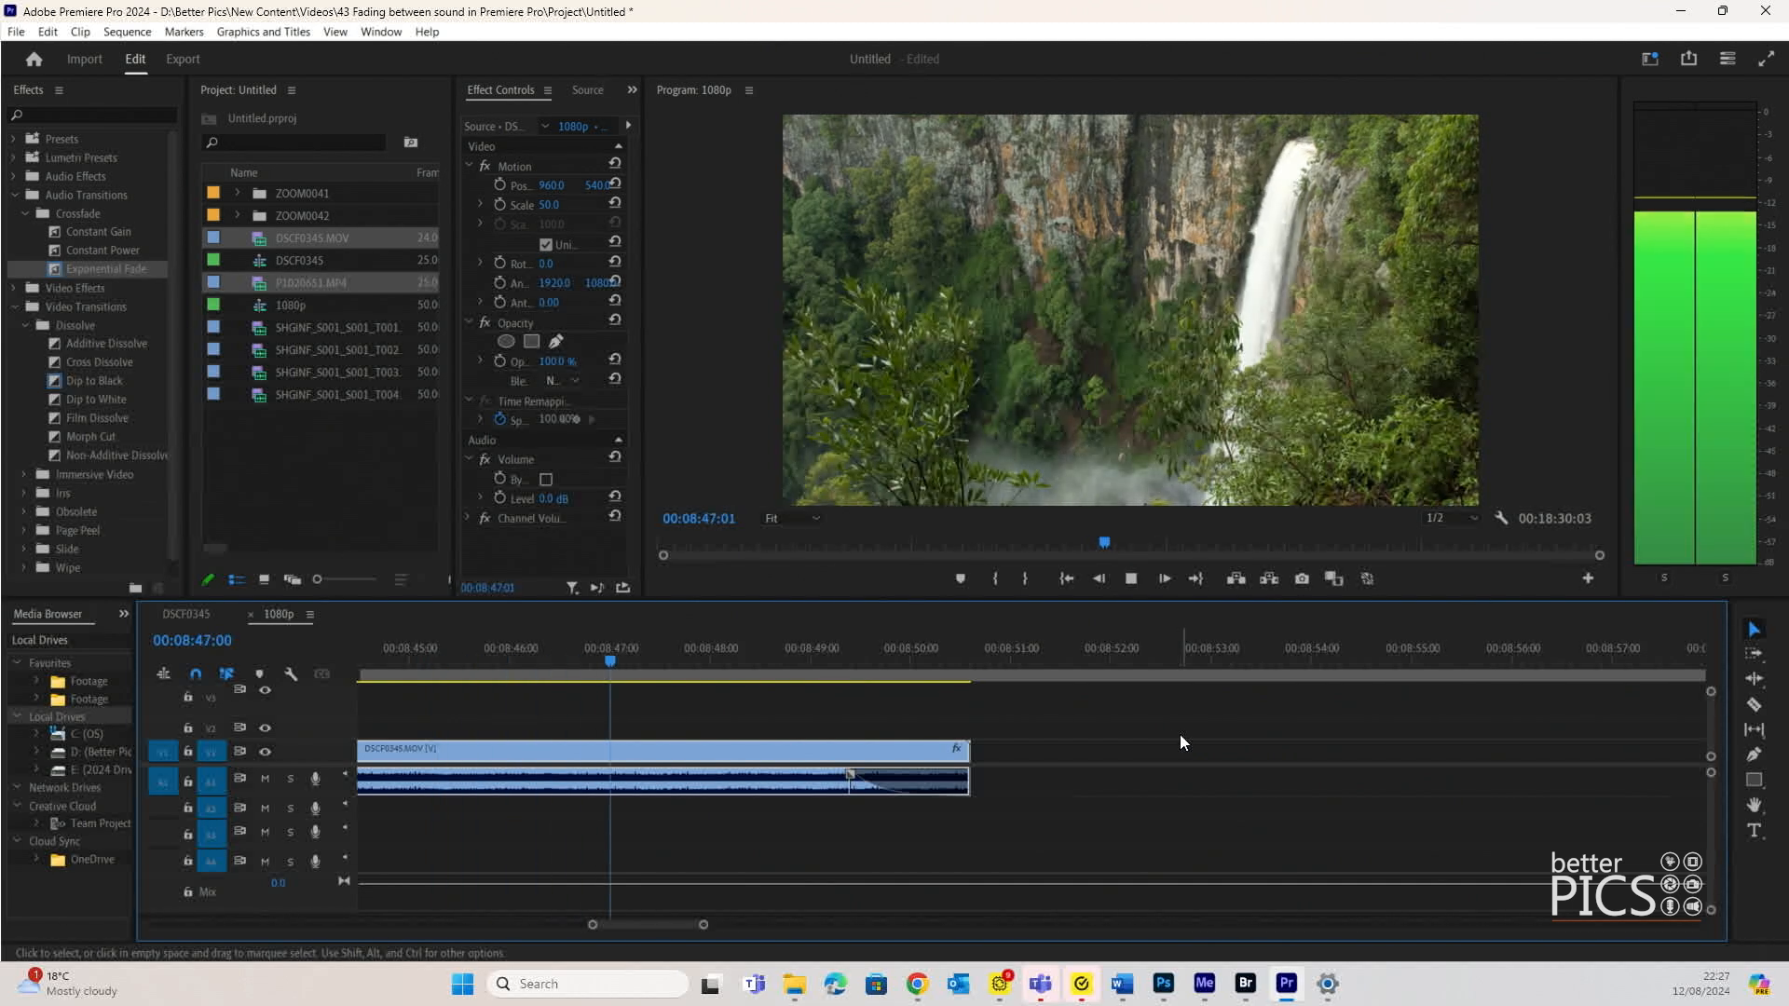